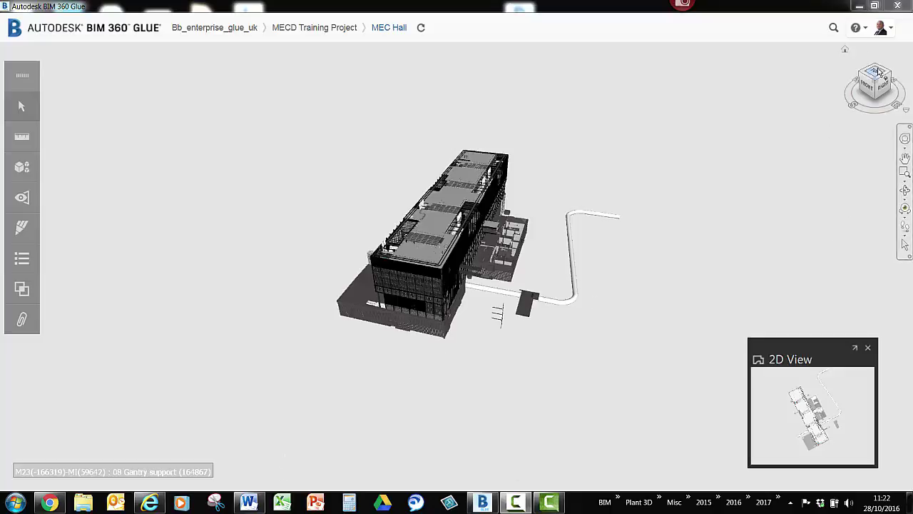
Switch to Internet Explorer to view the MEC Hall model in the web viewer, and return to the BIM 360 Glue desktop application
click(150, 502)
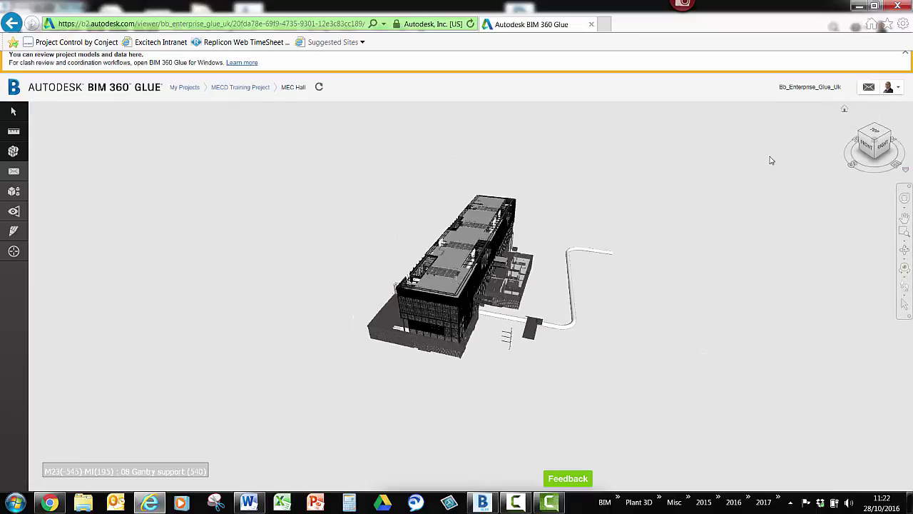
click(483, 503)
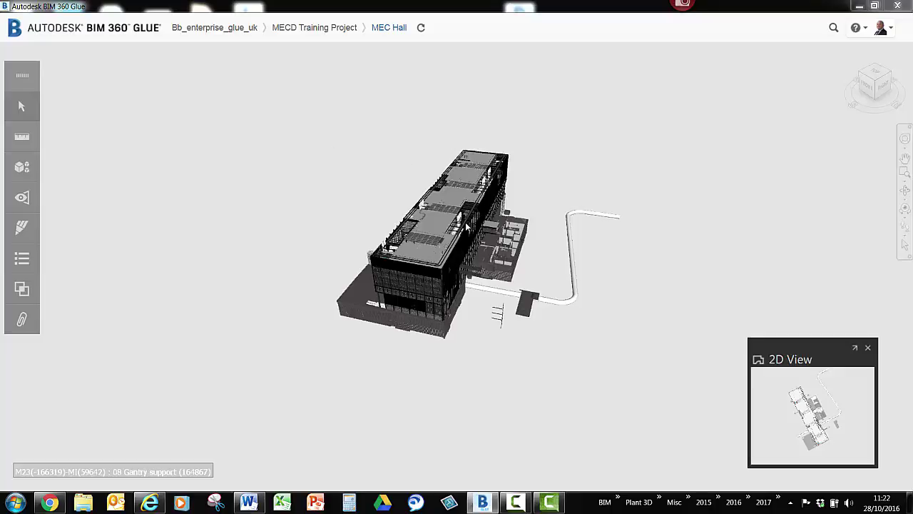
Examine the MEC Hall building and its roof up close and from a distance, using different zoom pivot points
scroll(466, 222, up, 3)
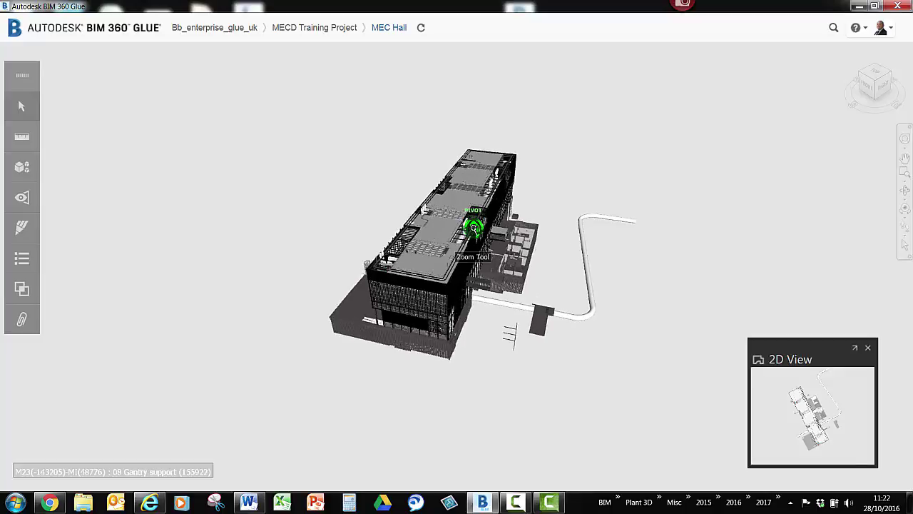
scroll(473, 226, up, 6)
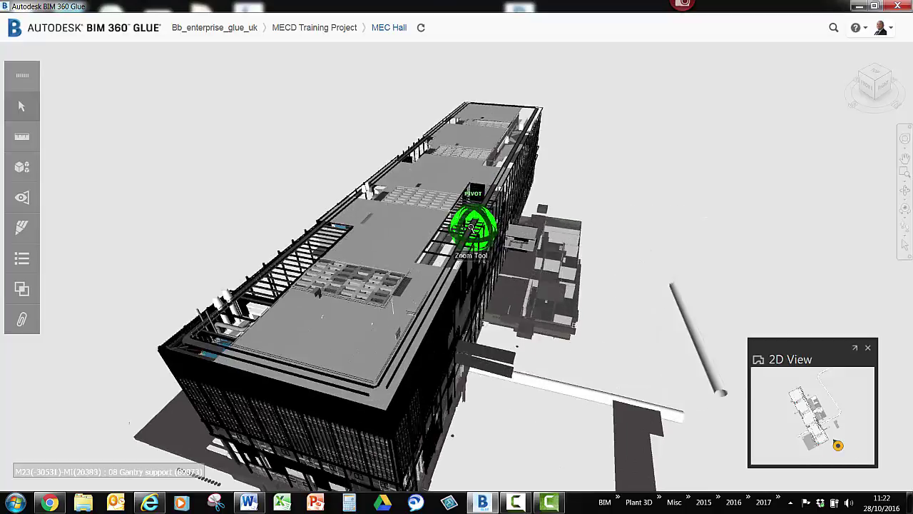
scroll(470, 227, down, 10)
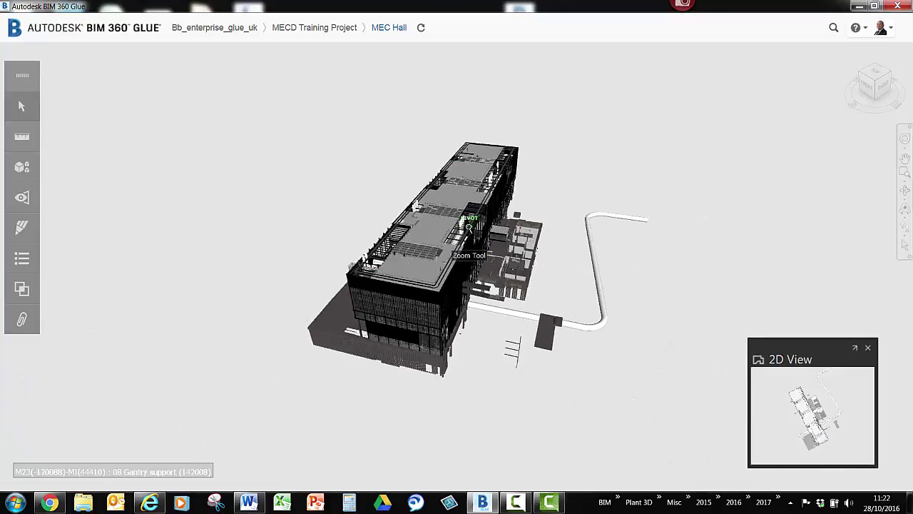
scroll(418, 261, up, 6)
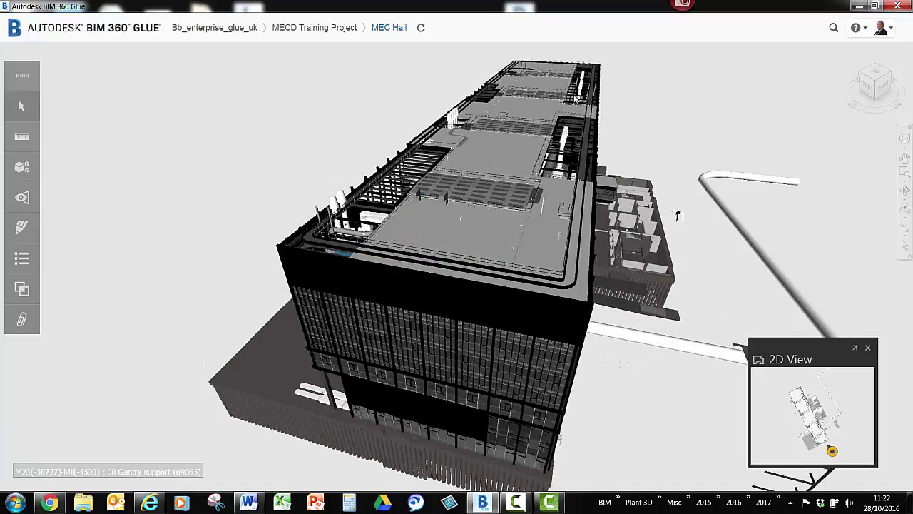
scroll(599, 87, up, 5)
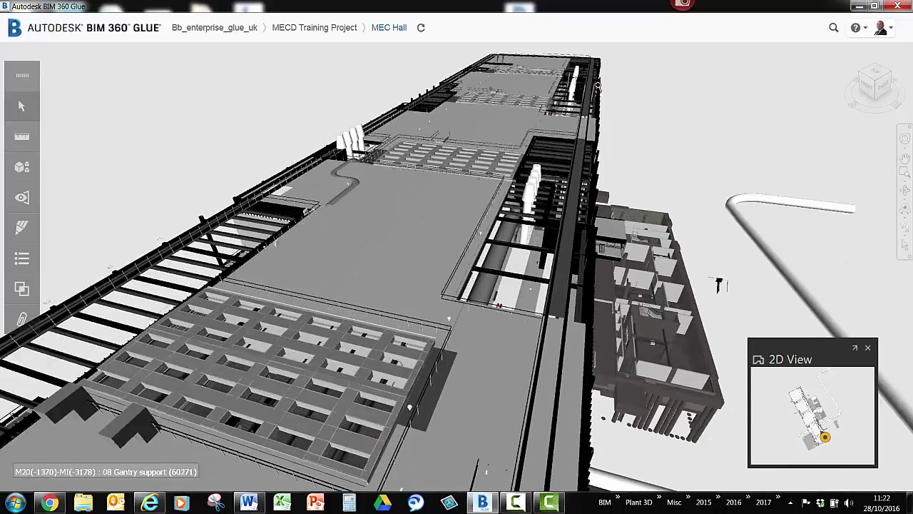
scroll(598, 87, up, 6)
scroll(597, 87, down, 12)
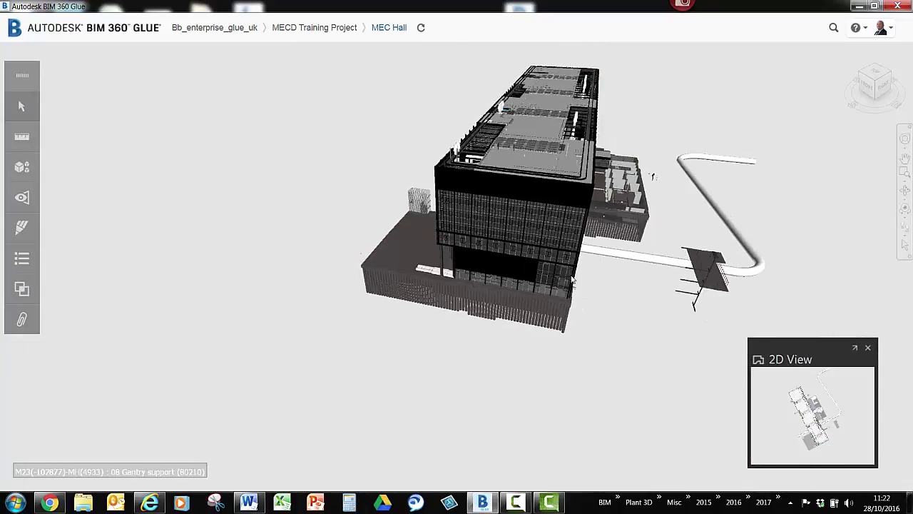
Inspect the glazed ground-level corner of the main building and the rooms of the low side annex up close
scroll(562, 293, up, 6)
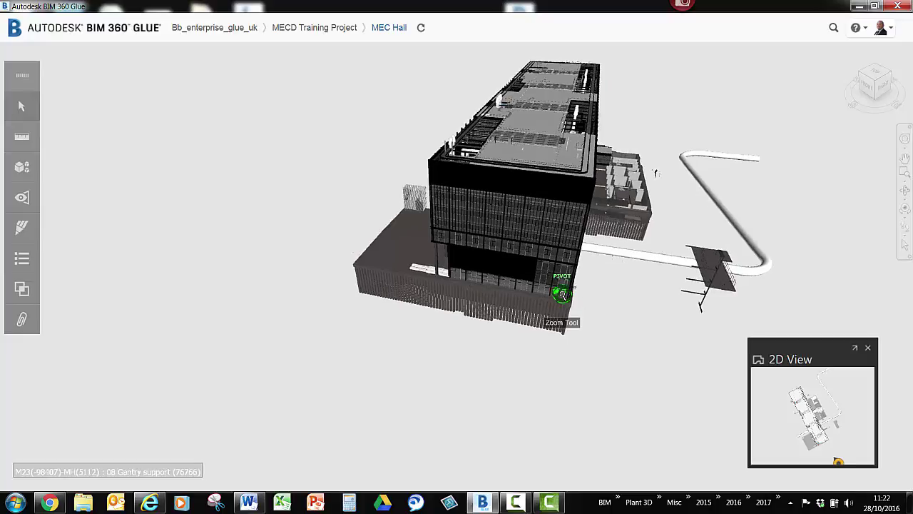
scroll(562, 294, up, 5)
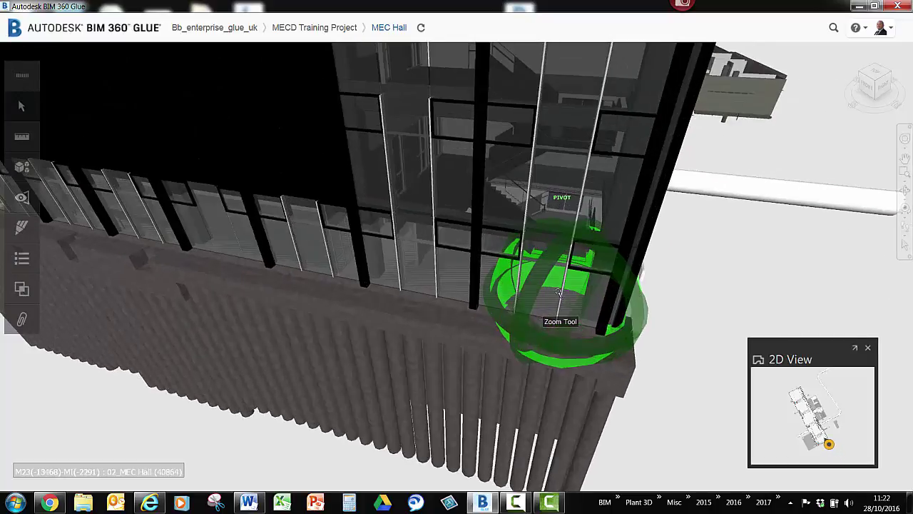
scroll(557, 291, down, 8)
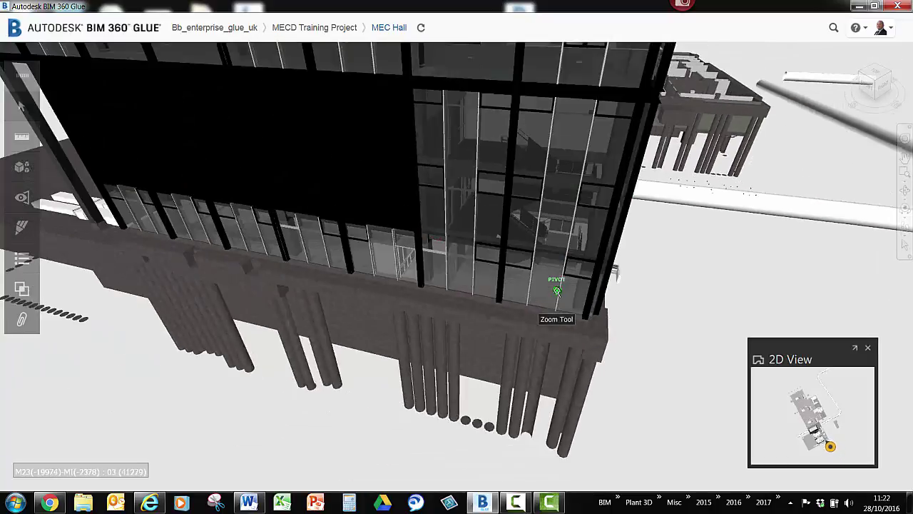
scroll(554, 294, down, 3)
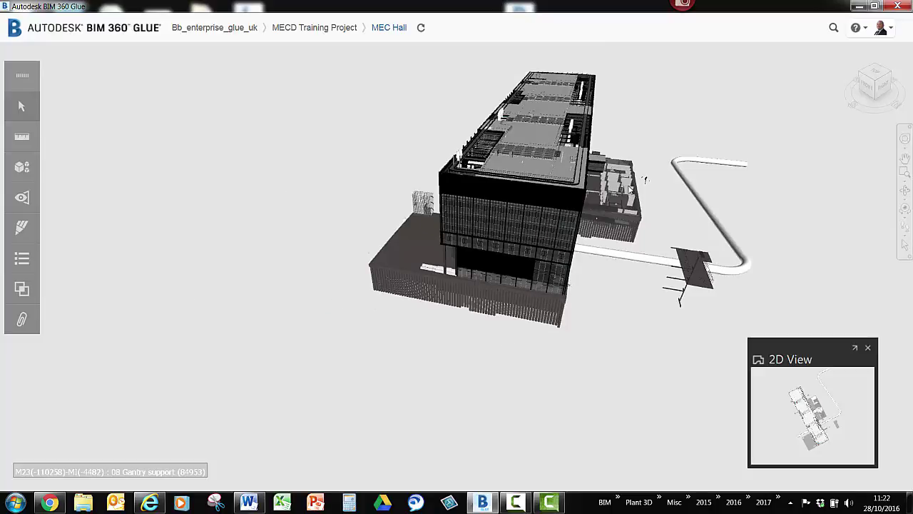
scroll(629, 188, up, 8)
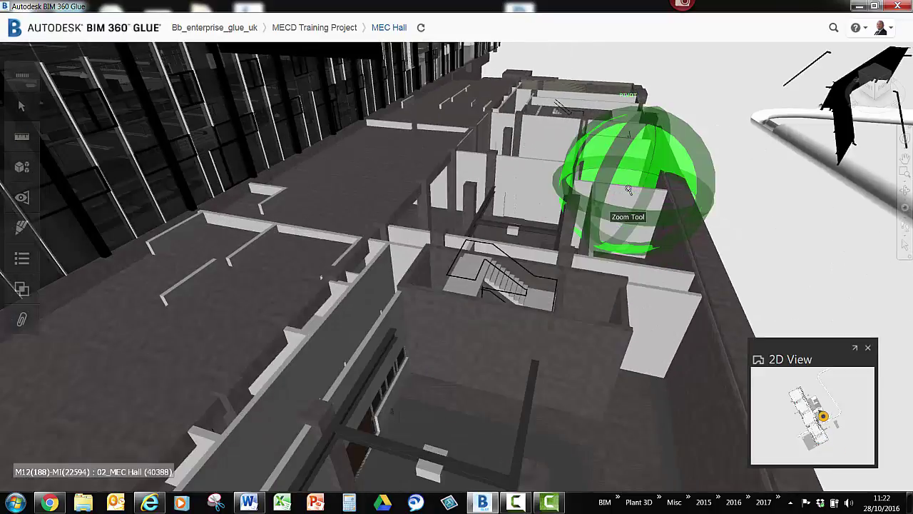
scroll(629, 187, down, 5)
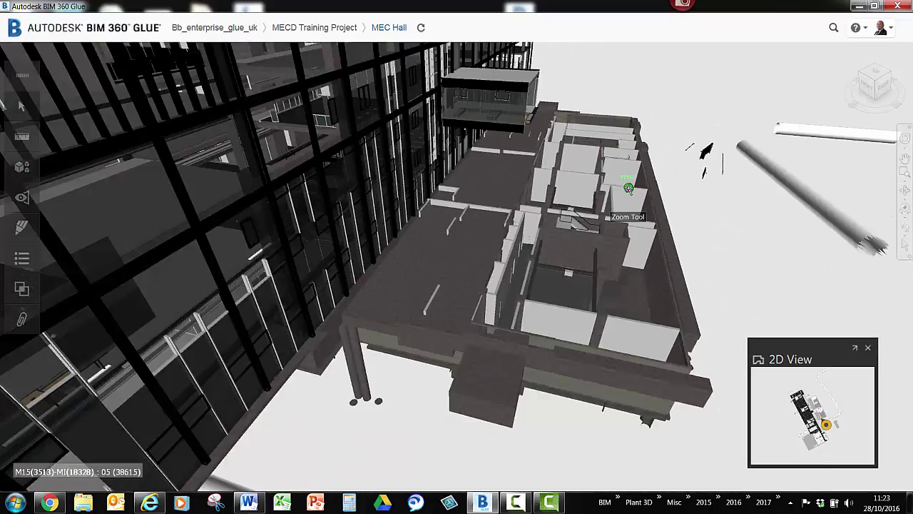
scroll(629, 188, down, 6)
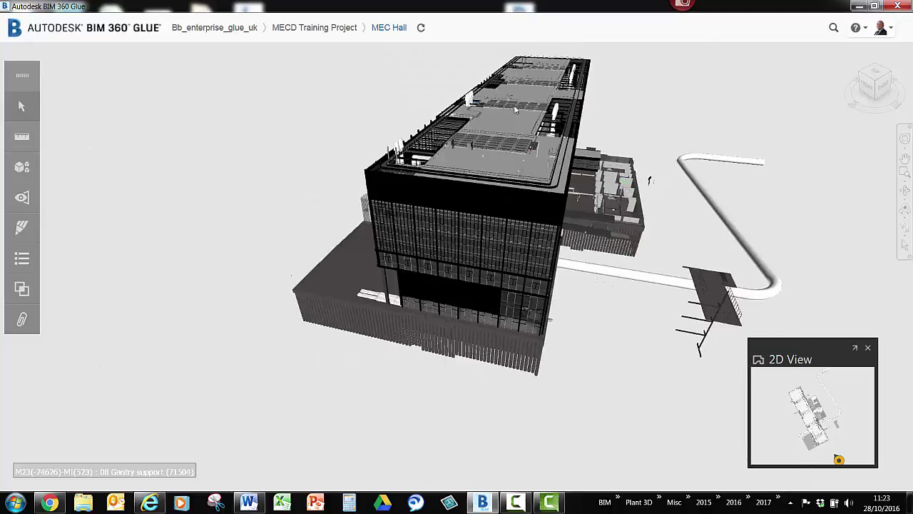
Inspect the white flues and the curved pipe at the roof edge up close
scroll(470, 103, up, 10)
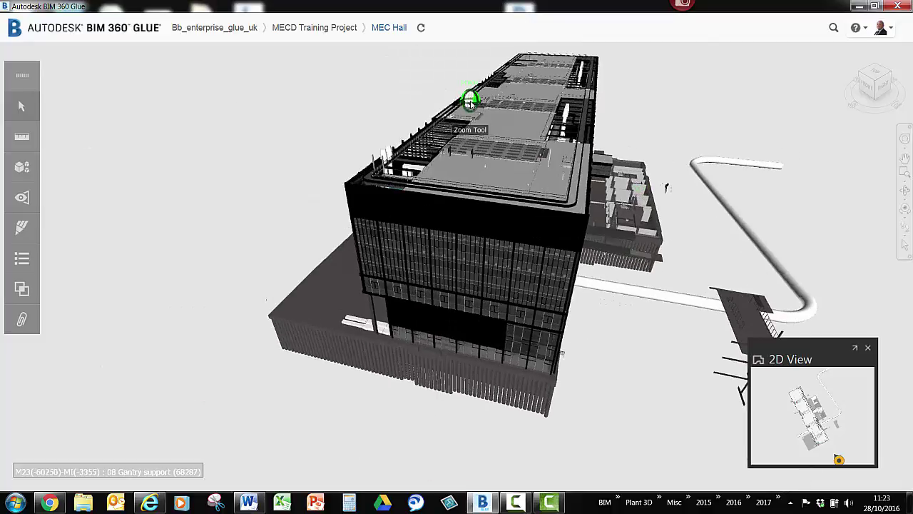
scroll(470, 103, down, 8)
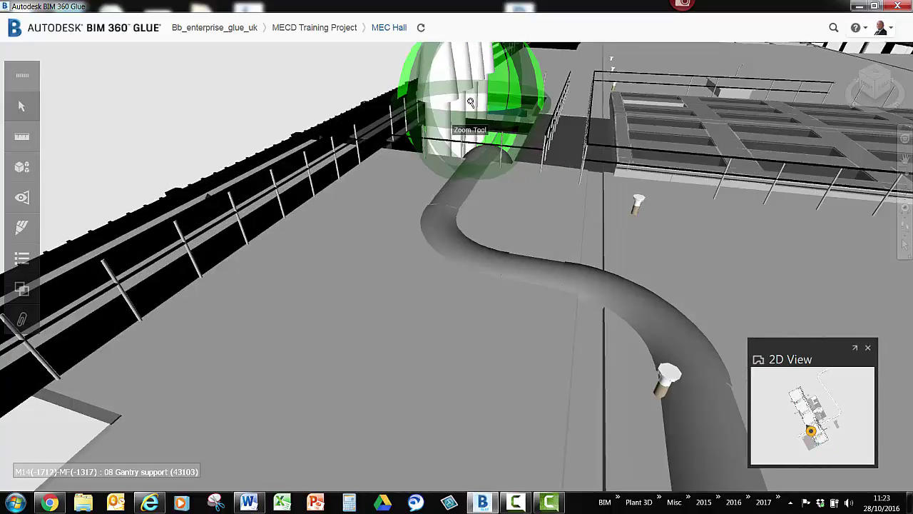
scroll(470, 103, down, 6)
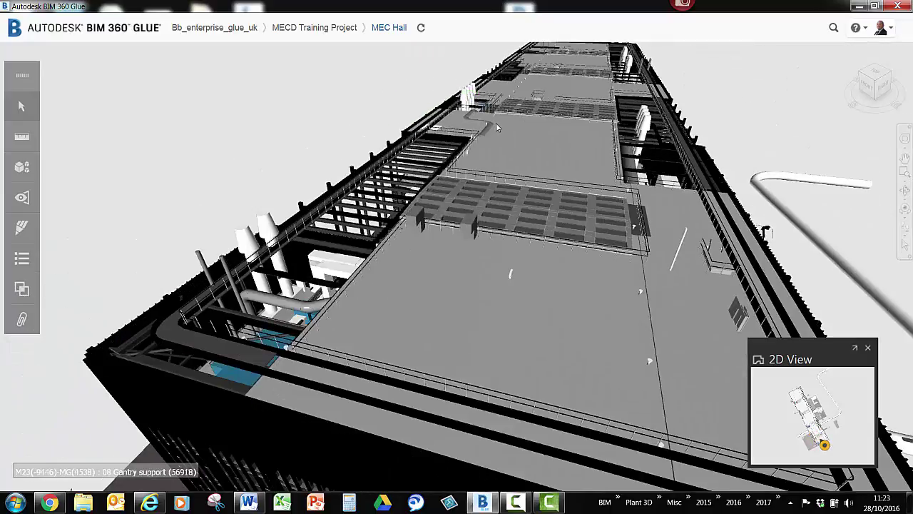
Frame an angled overview of the whole building with its annex and set the current view as Home
middle_drag(496, 127, 349, 69)
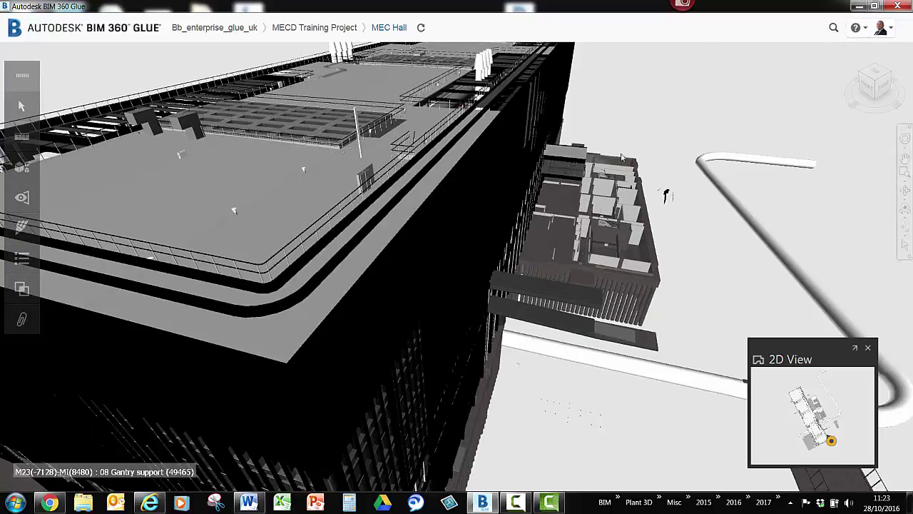
scroll(612, 183, down, 5)
middle_drag(445, 188, 455, 230)
scroll(460, 217, up, 5)
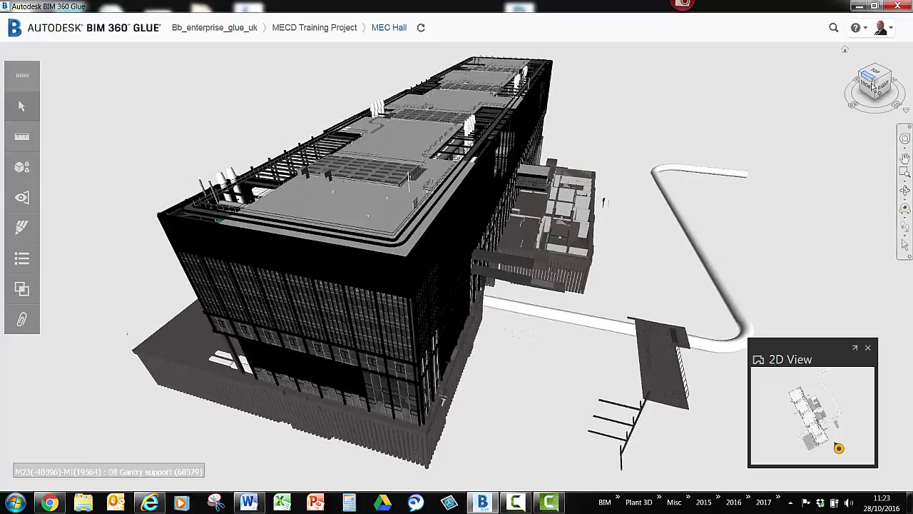
right_click(874, 86)
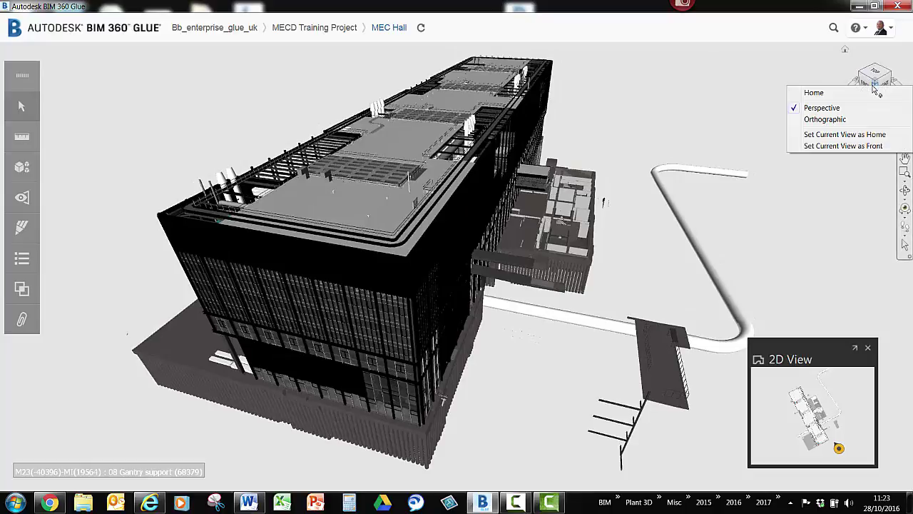
click(848, 135)
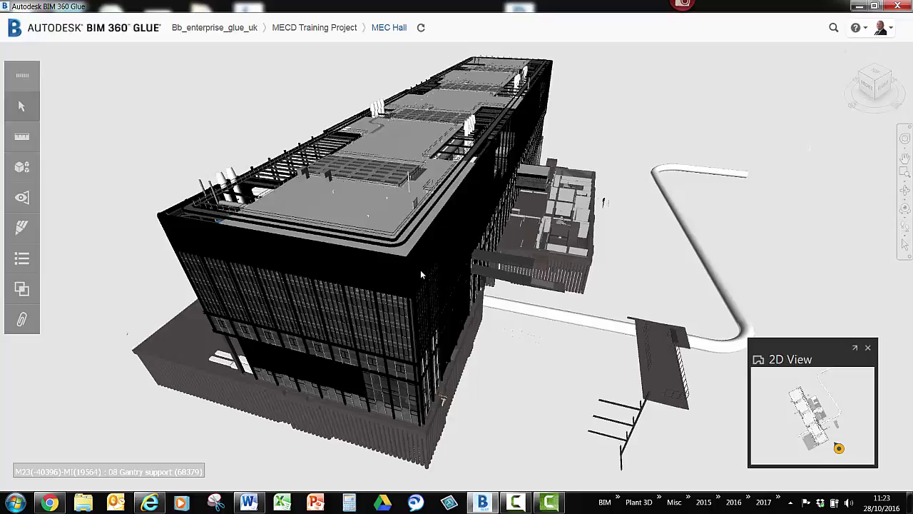
Look deep inside the building's interior and restore the Home view of the model
scroll(421, 270, up, 10)
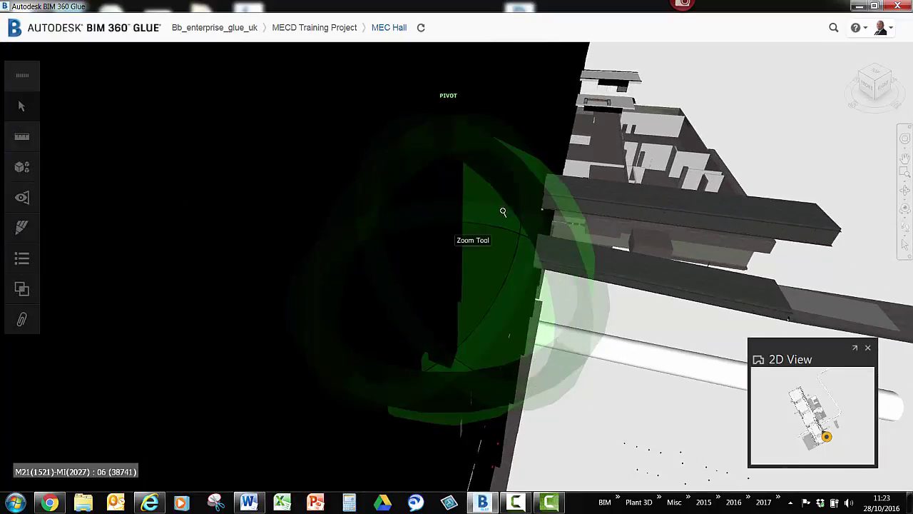
scroll(503, 212, up, 10)
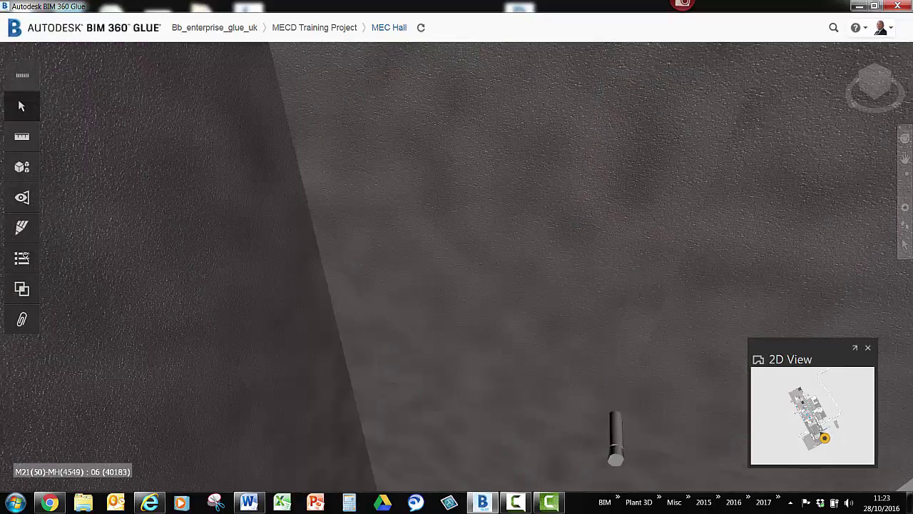
scroll(222, 265, up, 3)
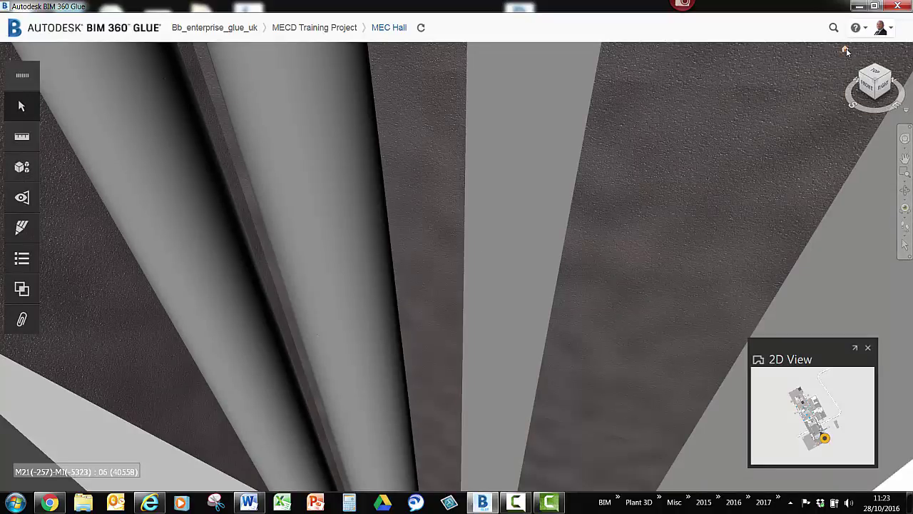
click(846, 51)
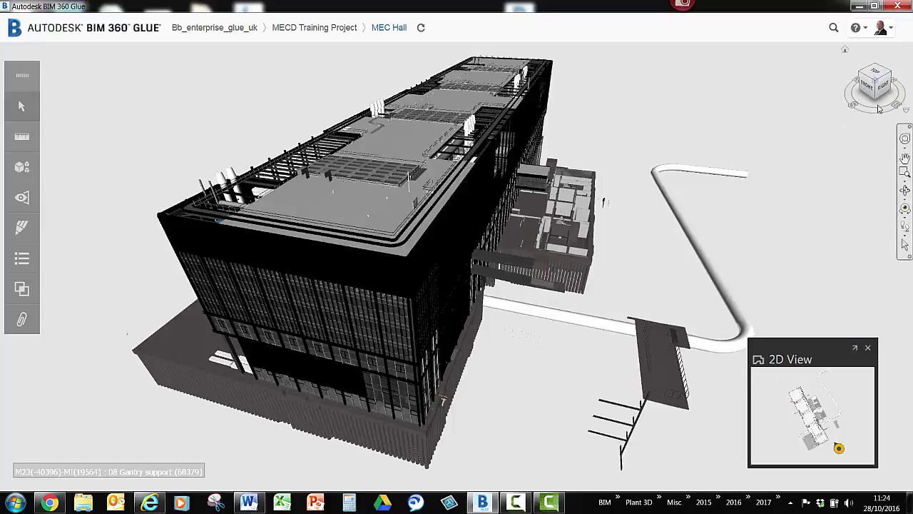
View the building from several ViewCube edge and corner orientations and from directly above
click(861, 73)
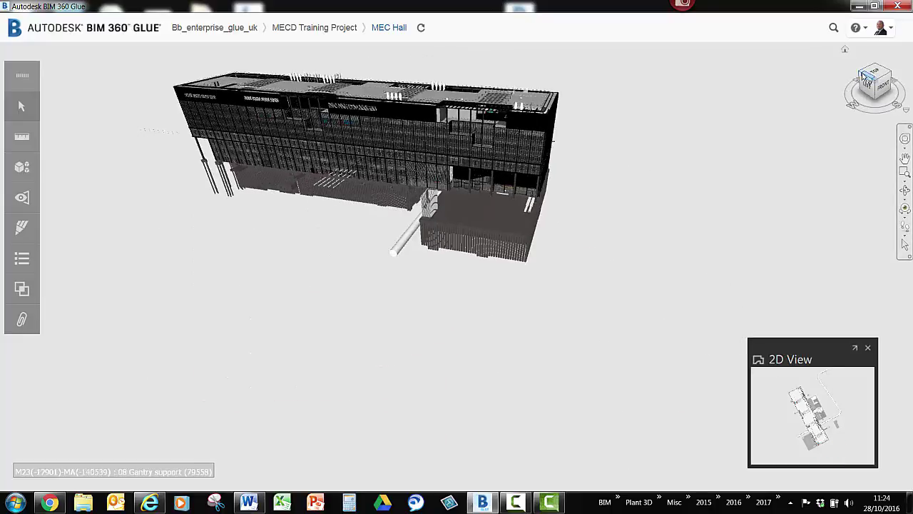
click(865, 76)
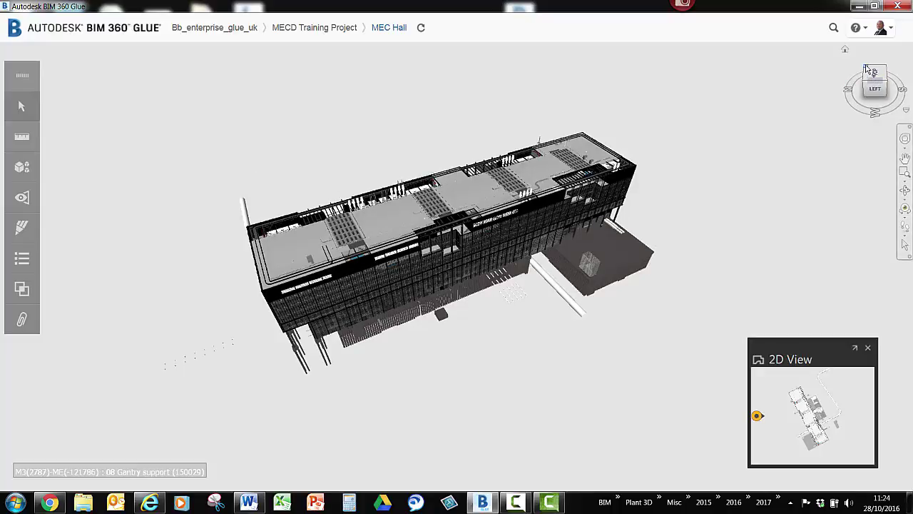
click(865, 66)
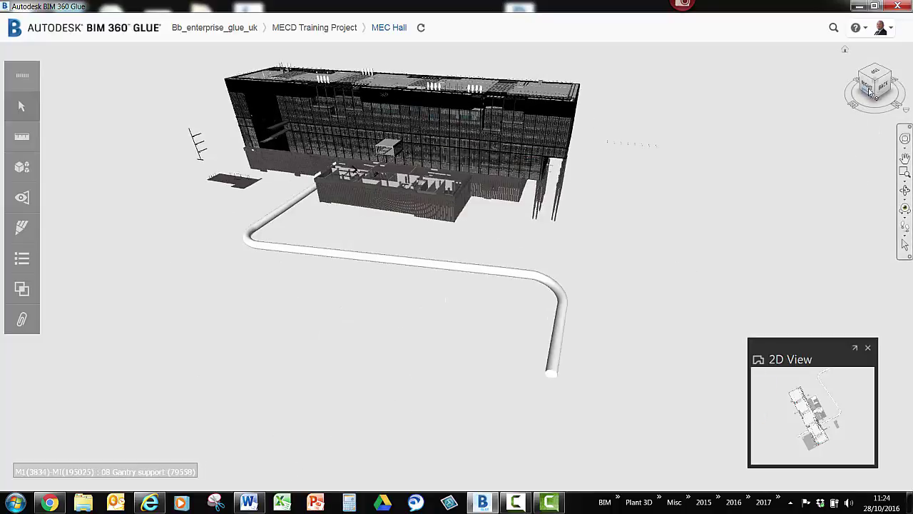
click(876, 74)
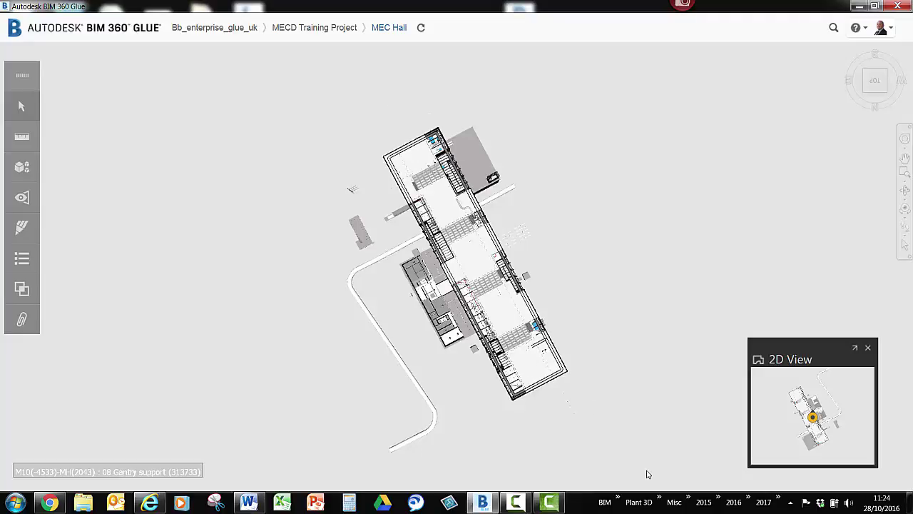
click(885, 93)
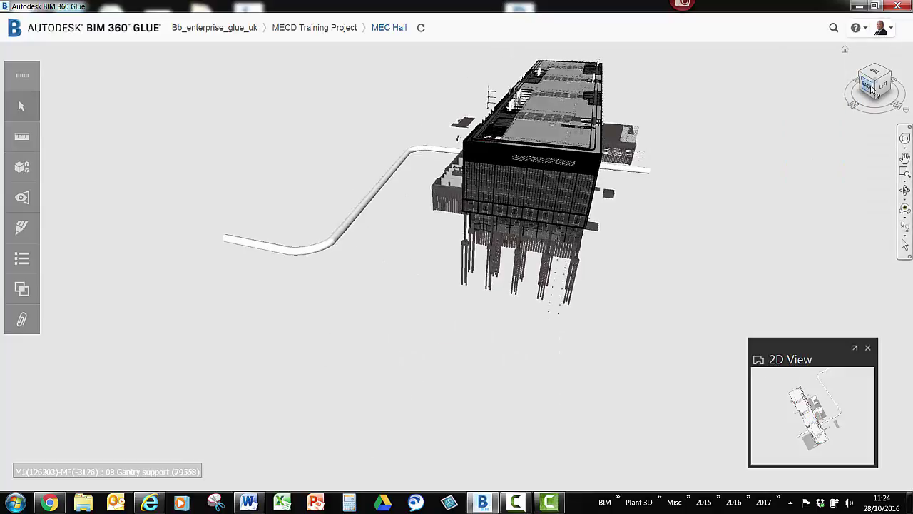
Orbit around the building with the ViewCube and its compass ring, and switch to the Front view
drag(872, 86, 736, 110)
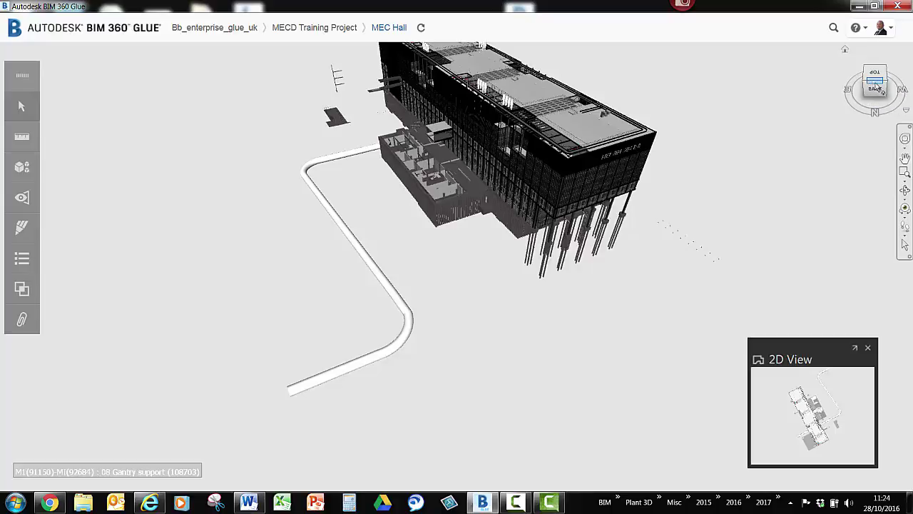
drag(876, 87, 769, 93)
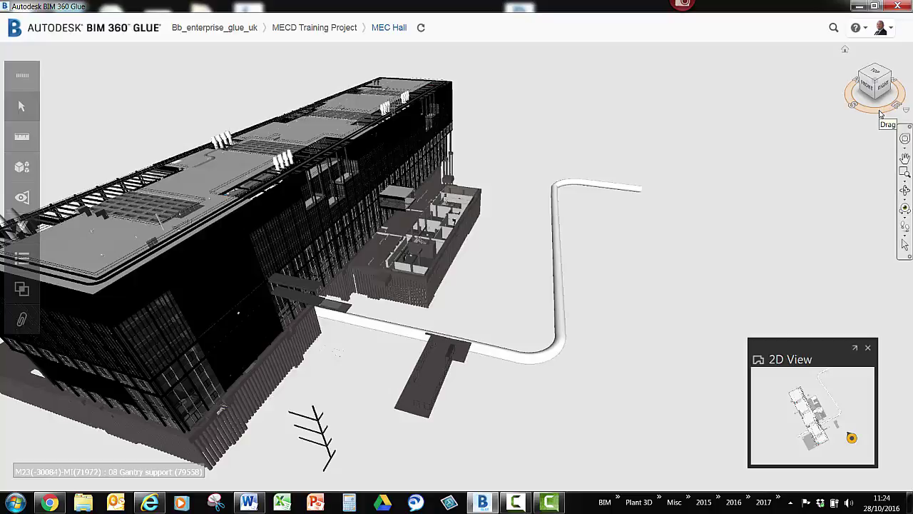
mouse_move(881, 114)
mouse_down()
mouse_move(762, 111)
mouse_move(888, 117)
mouse_up()
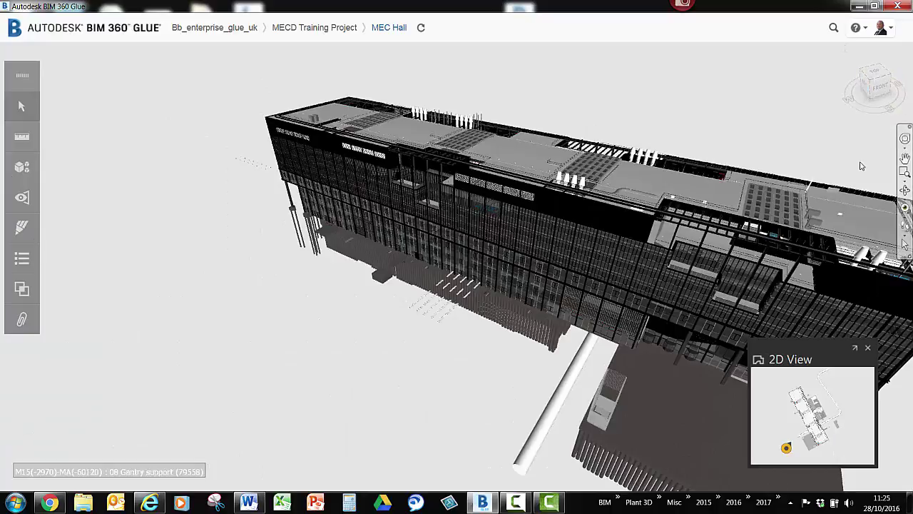
click(879, 87)
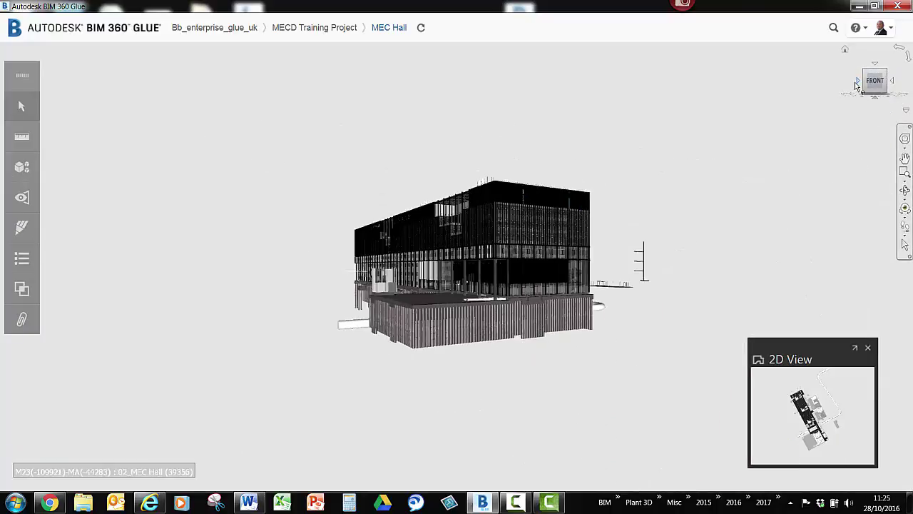
View the building from its Right, Back and Top faces and from the Back-Left roof corner using the ViewCube
click(893, 81)
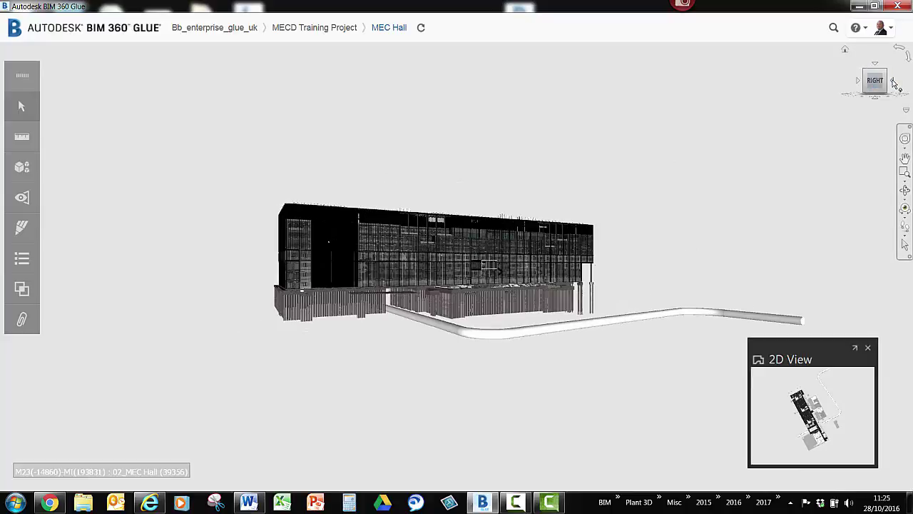
click(894, 83)
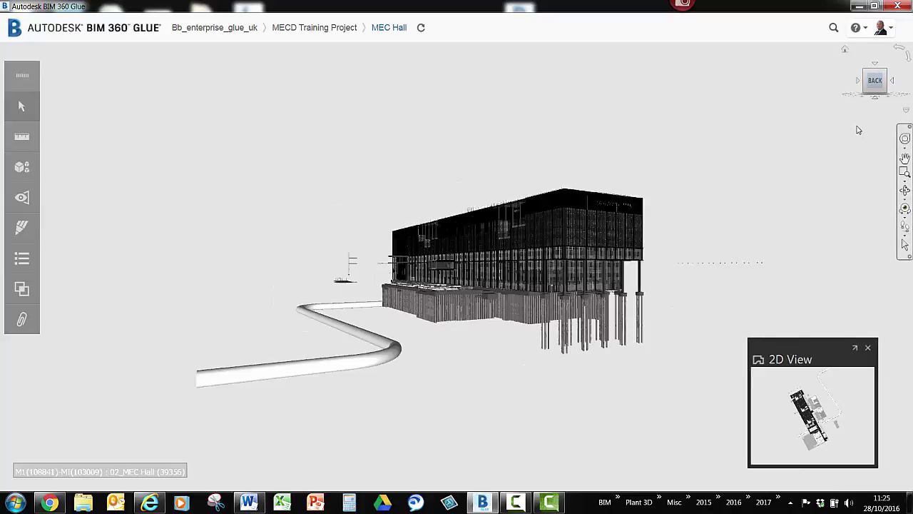
click(878, 67)
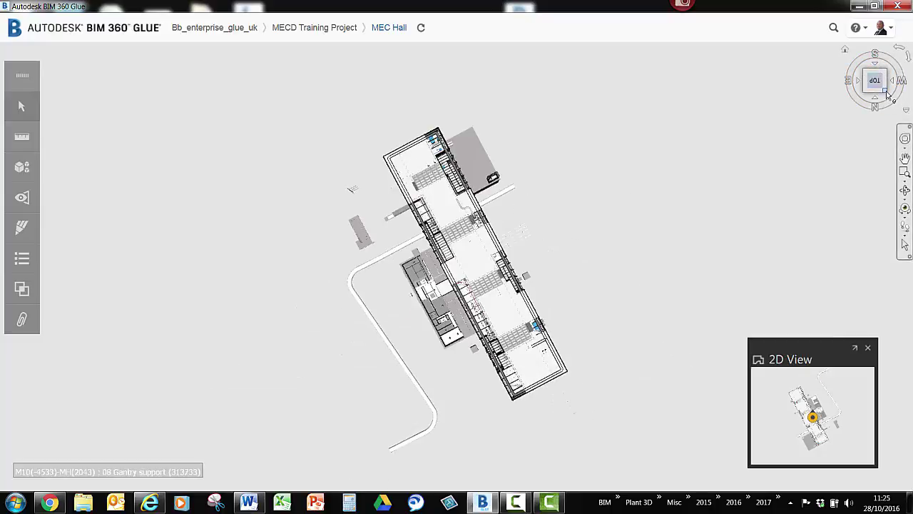
click(889, 97)
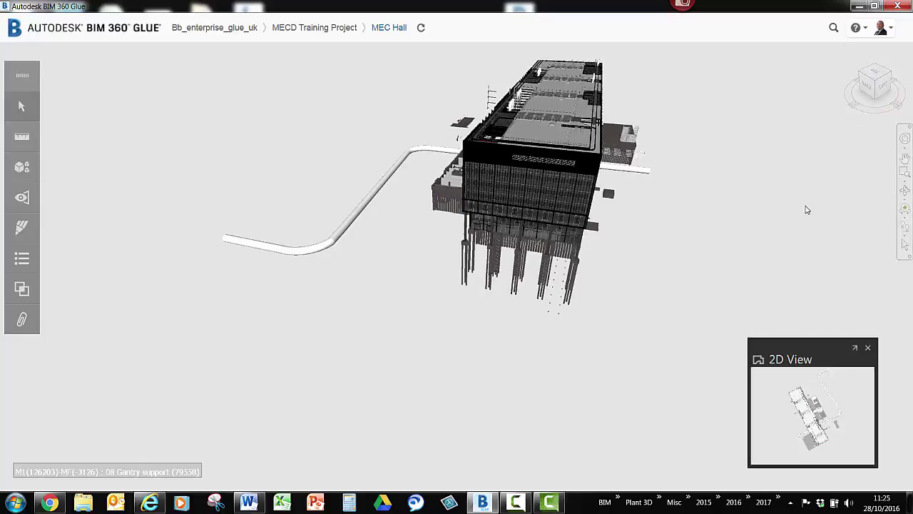
middle_drag(686, 220, 605, 240)
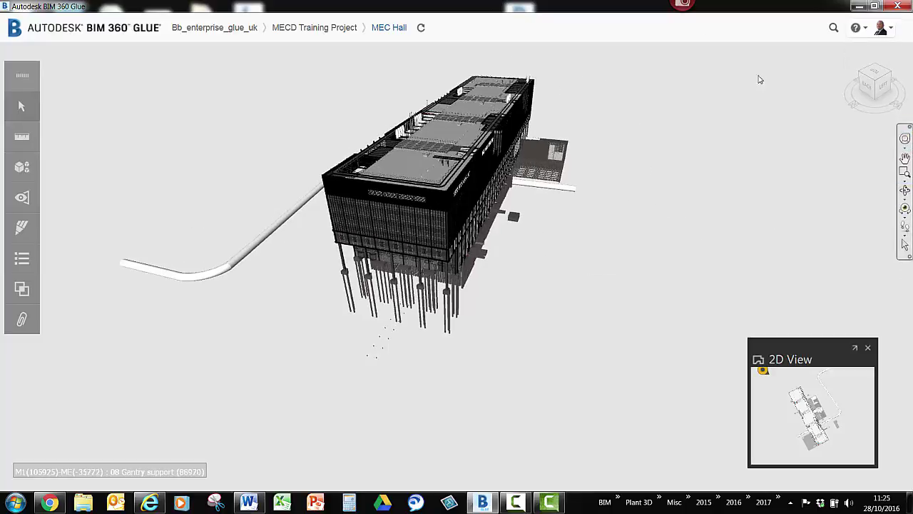
Set the SteeringWheel's pivot point on the building's roof and orbit around to view both long facades
click(905, 139)
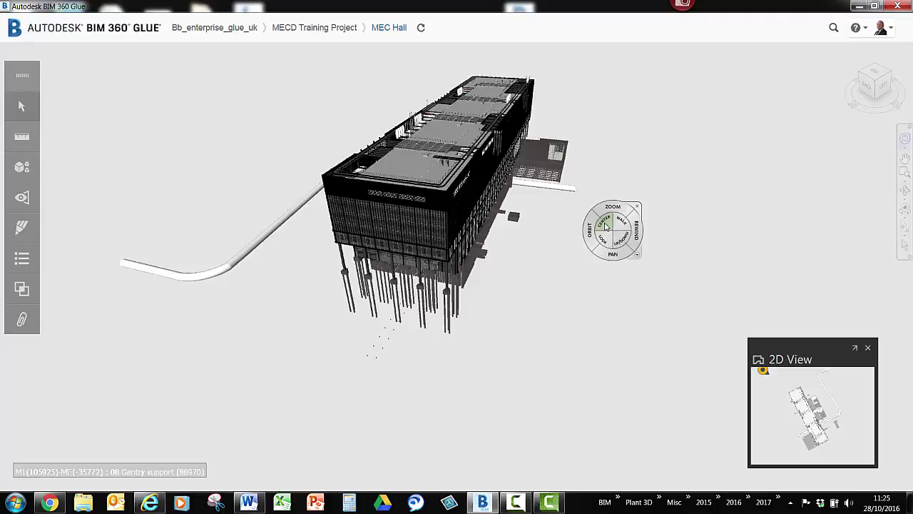
click(605, 225)
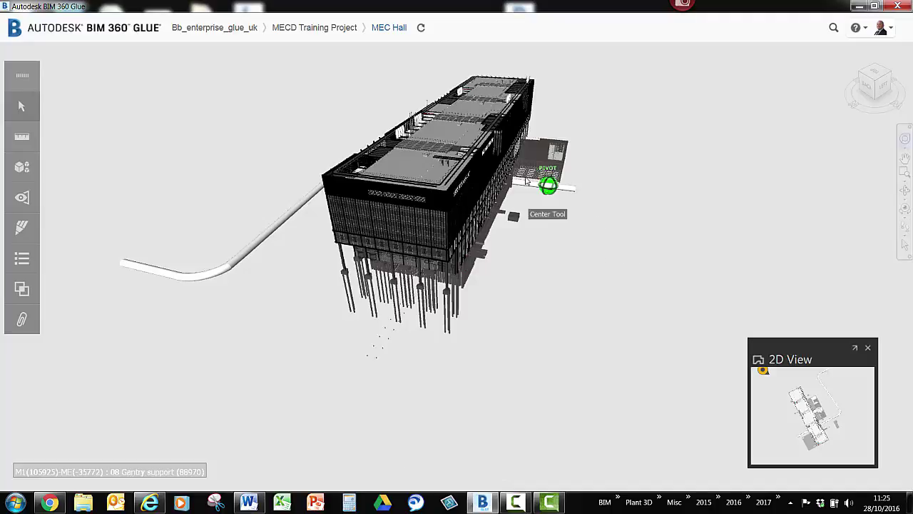
click(491, 140)
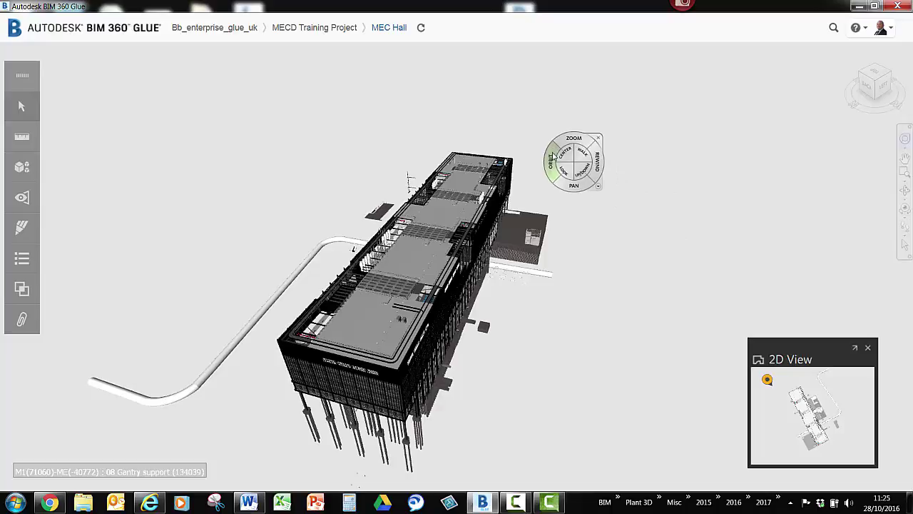
drag(553, 157, 790, 92)
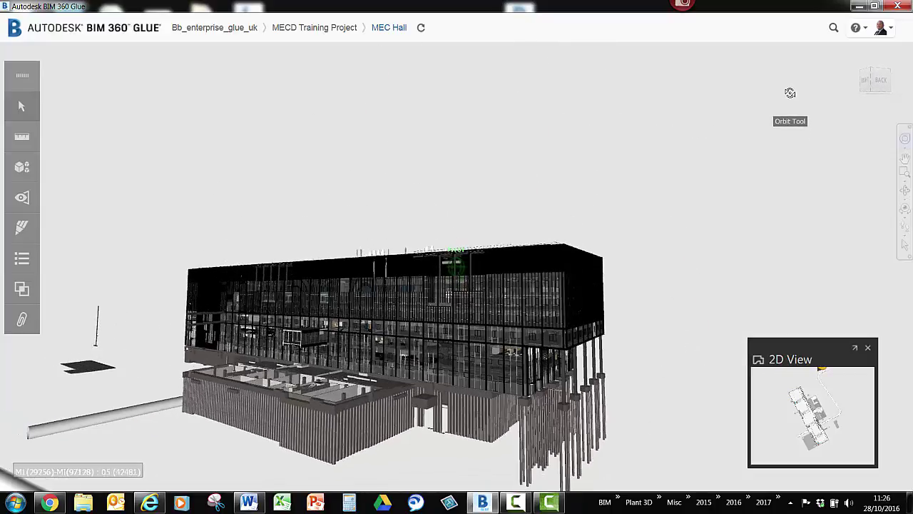
drag(706, 142, 462, 164)
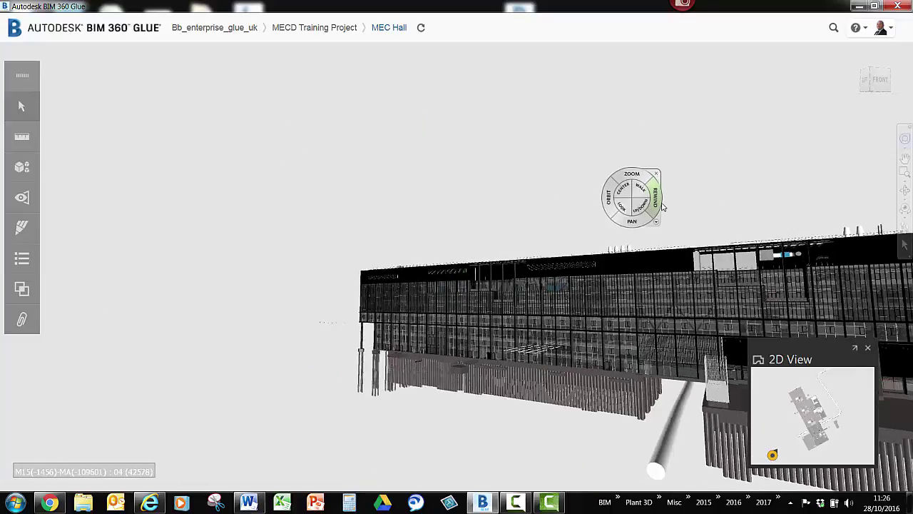
middle_drag(632, 194, 361, 174)
drag(362, 174, 486, 186)
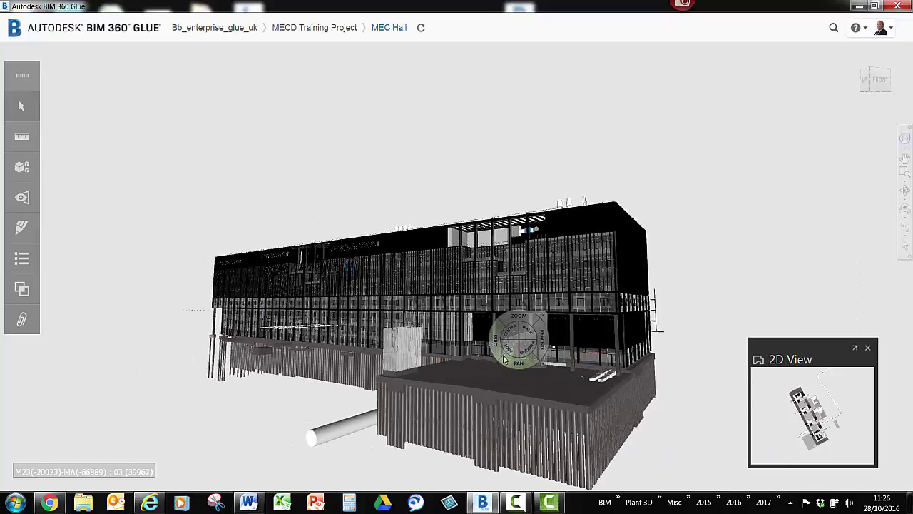
Bring the view up close to the revolving entrance doors and step through the view history with Rewind
drag(510, 337, 456, 340)
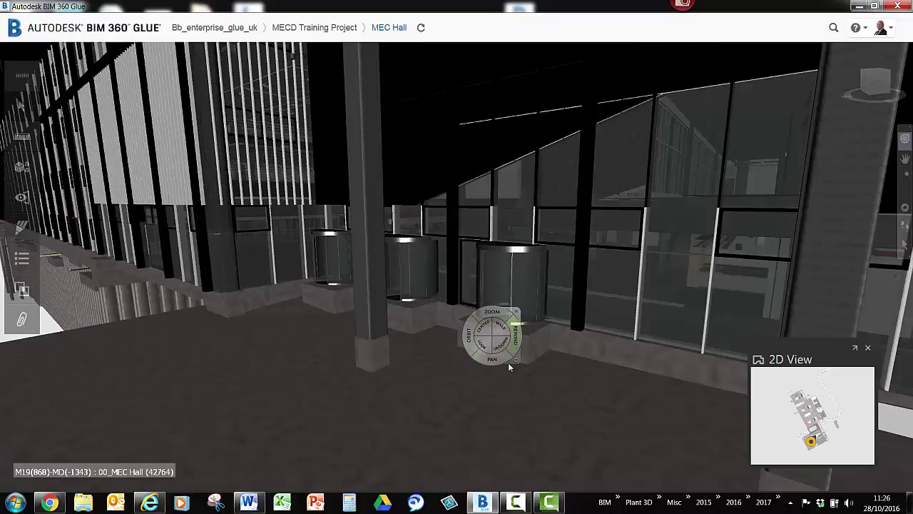
click(518, 340)
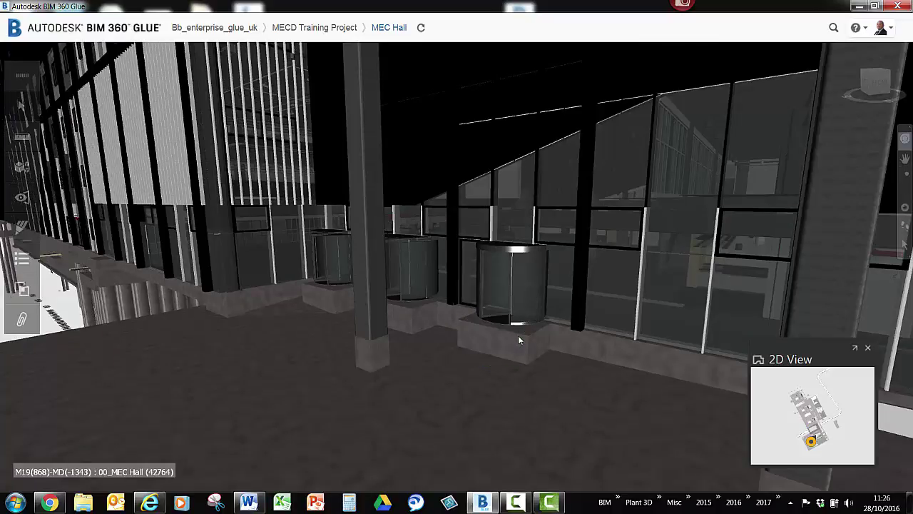
drag(519, 337, 453, 337)
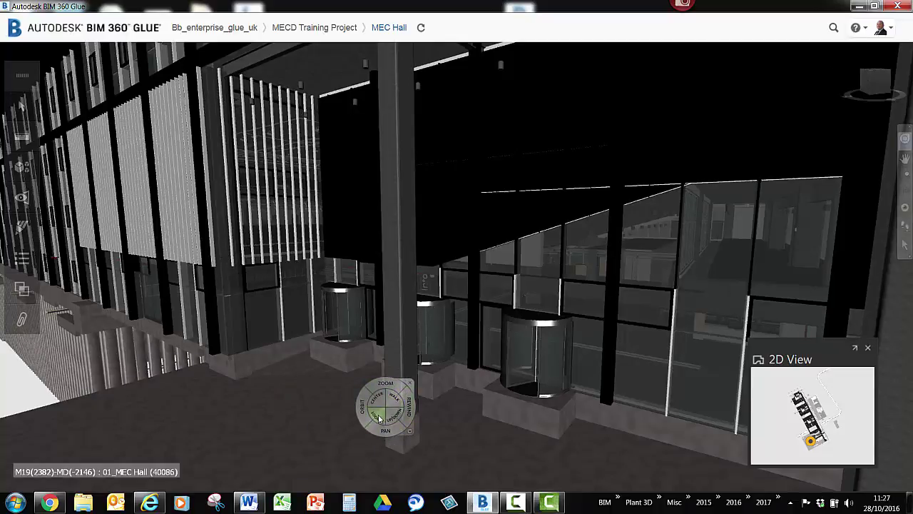
Look along the entrance facade, raise the viewpoint and walk near the columns with the SteeringWheel, and close the wheel
drag(378, 417, 91, 407)
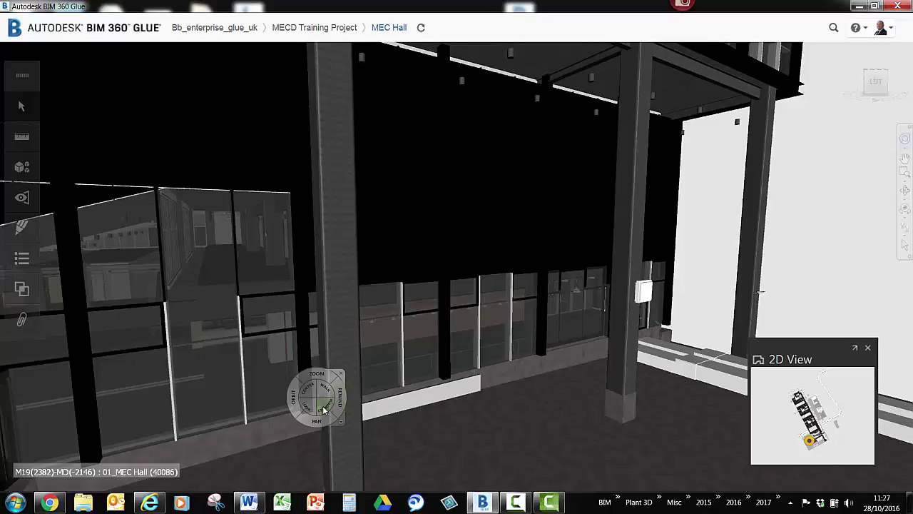
mouse_move(324, 408)
mouse_down()
mouse_move(321, 388)
mouse_move(321, 407)
mouse_up()
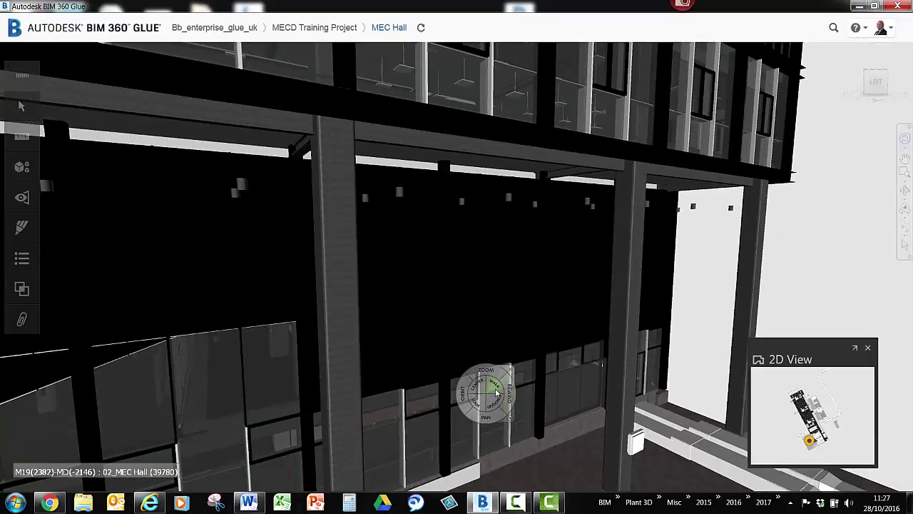
drag(497, 389, 485, 371)
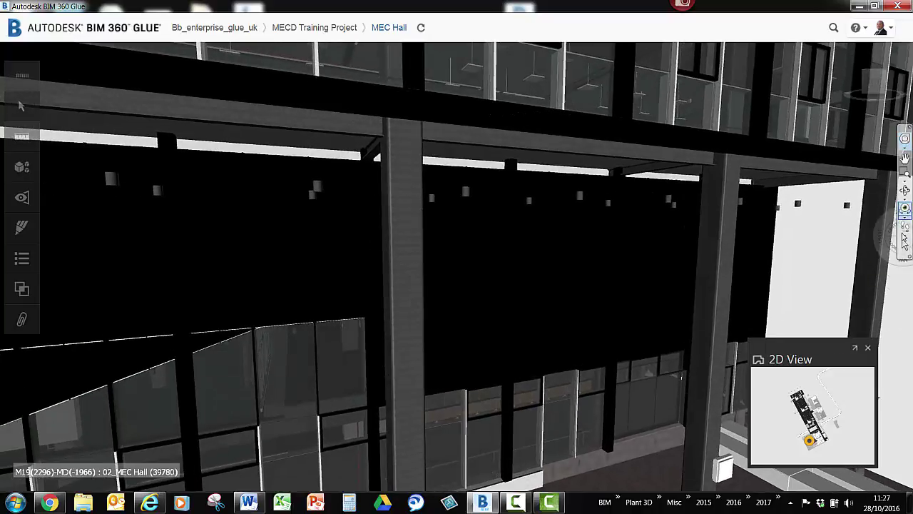
click(905, 228)
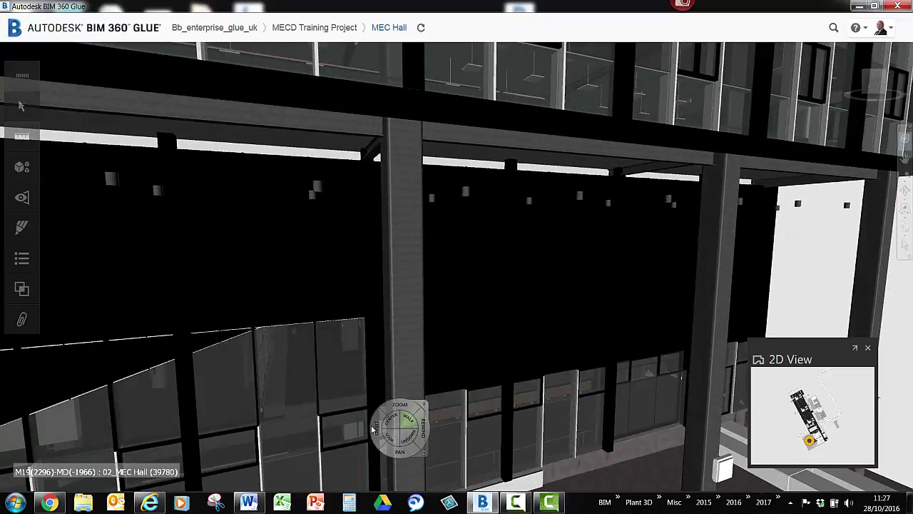
mouse_move(337, 428)
mouse_down()
mouse_move(299, 406)
mouse_move(323, 440)
mouse_move(366, 454)
mouse_up()
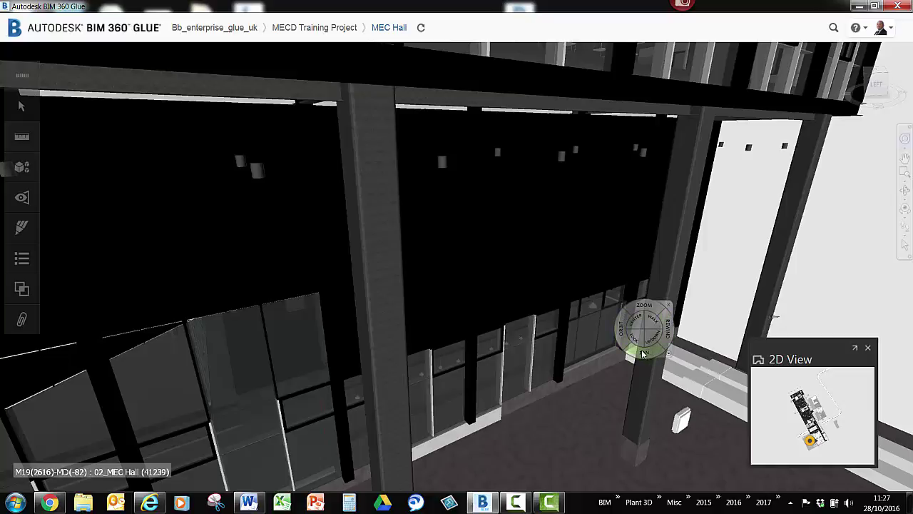
click(671, 317)
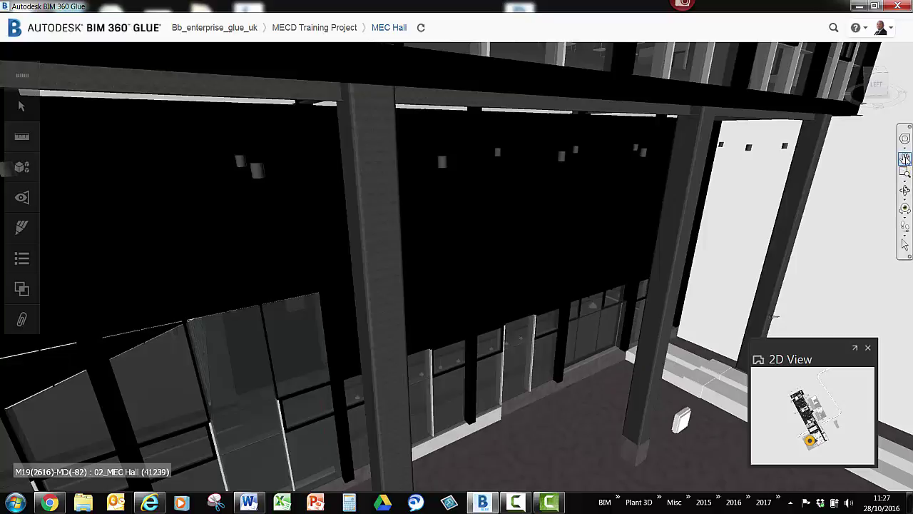
Select the slim column on the dark entrance wall and magnify the neighbouring facade area with Zoom Window
click(572, 222)
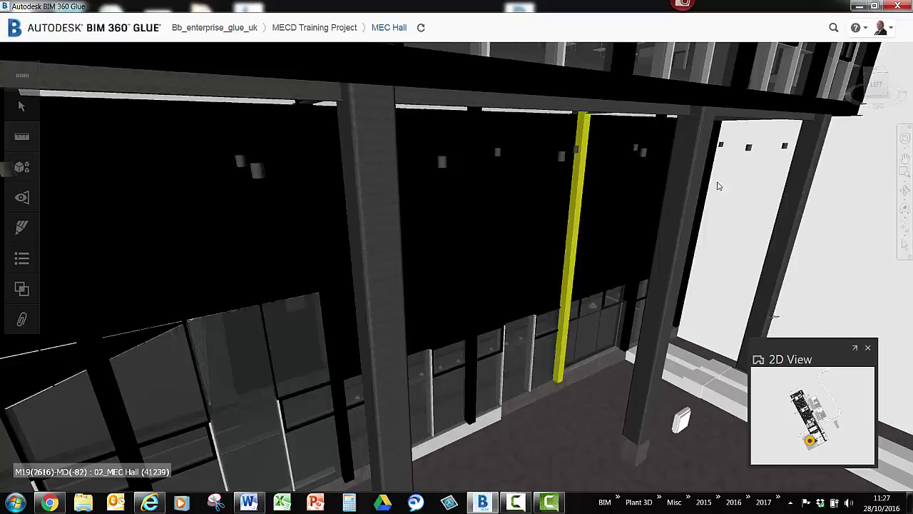
click(905, 173)
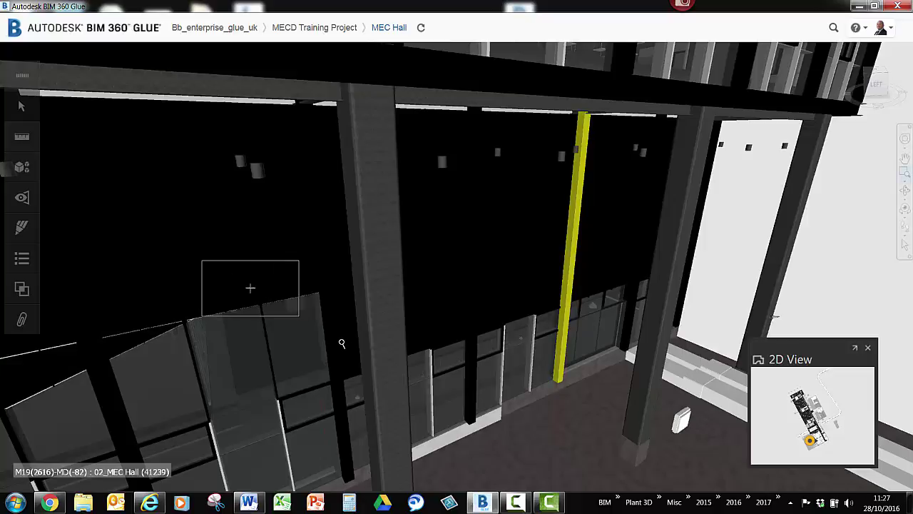
drag(342, 343, 457, 434)
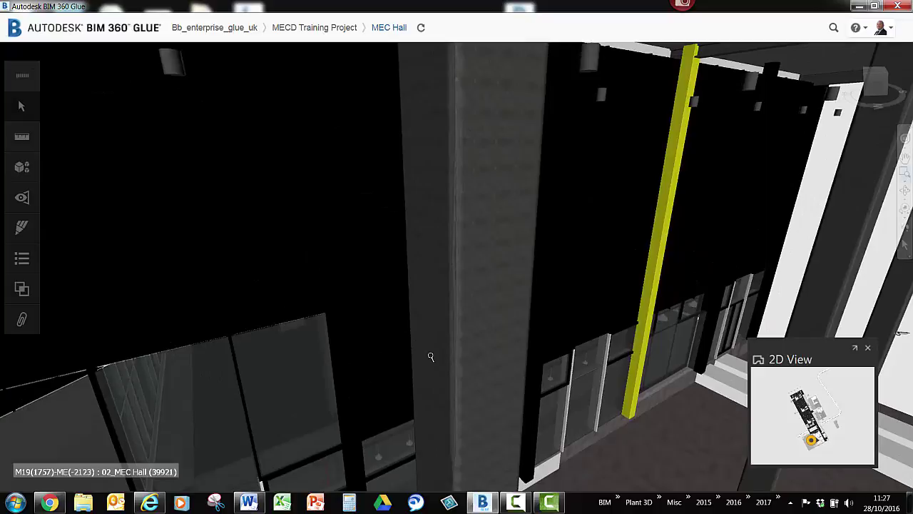
drag(431, 357, 624, 340)
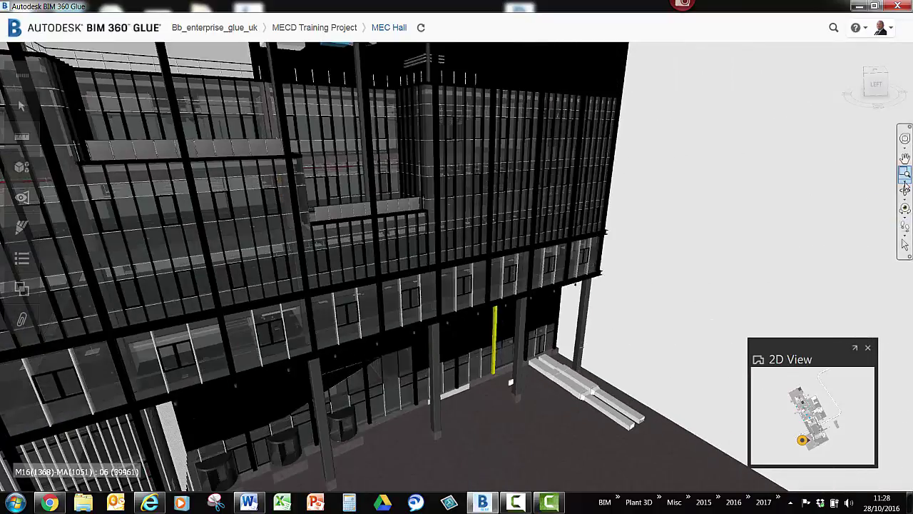
Frame the whole model with Zoom All, then a selected facade panel with Zoom Selected, and clear the selection
click(906, 186)
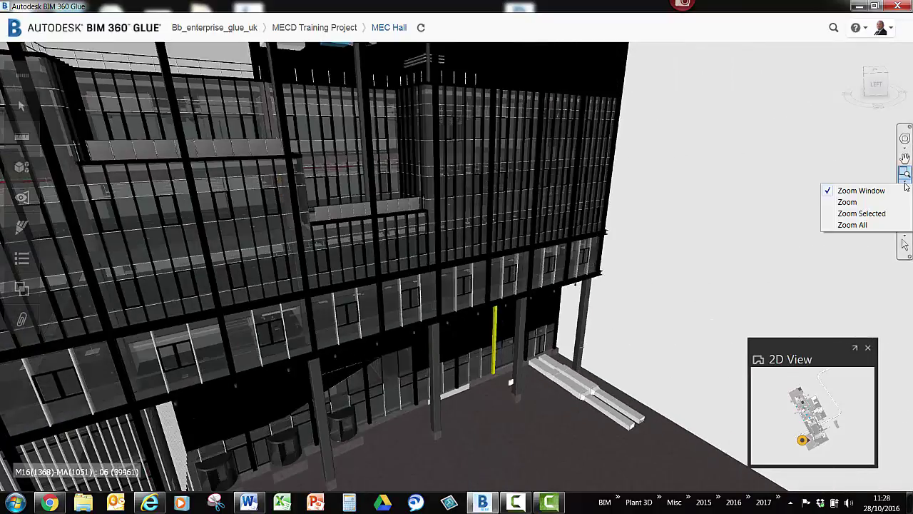
click(862, 225)
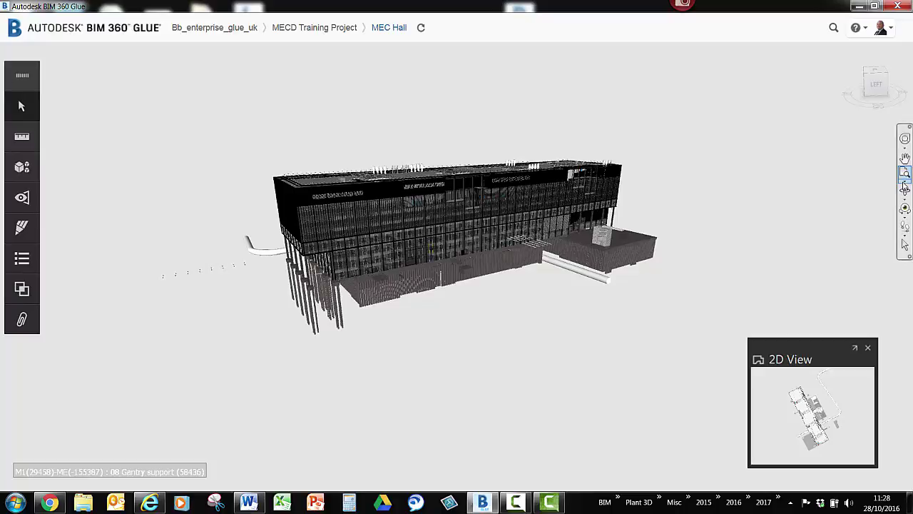
click(904, 183)
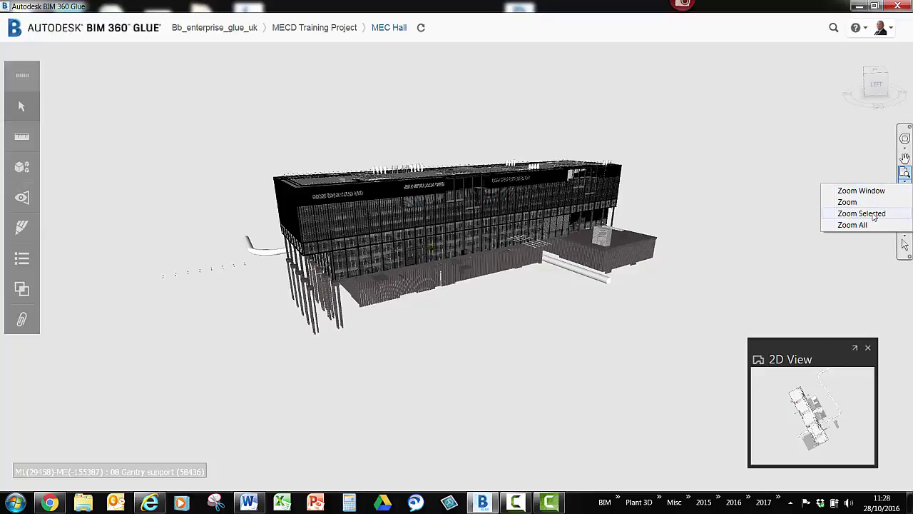
click(861, 213)
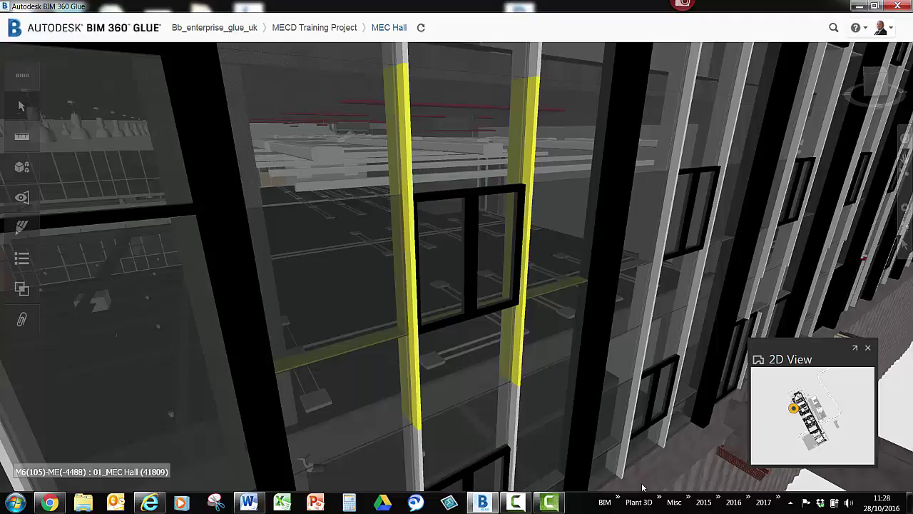
key(Escape)
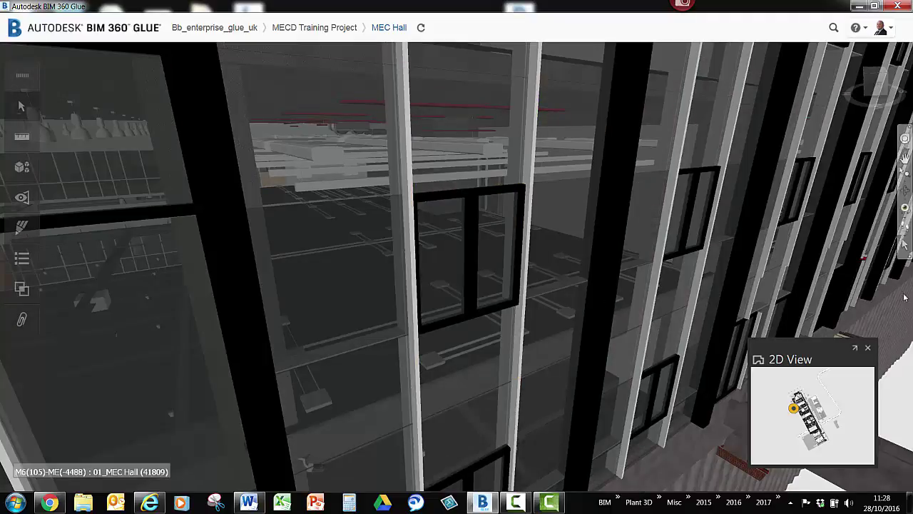
Return to the angled overview of the whole building and briefly show the SteeringWheel
click(887, 80)
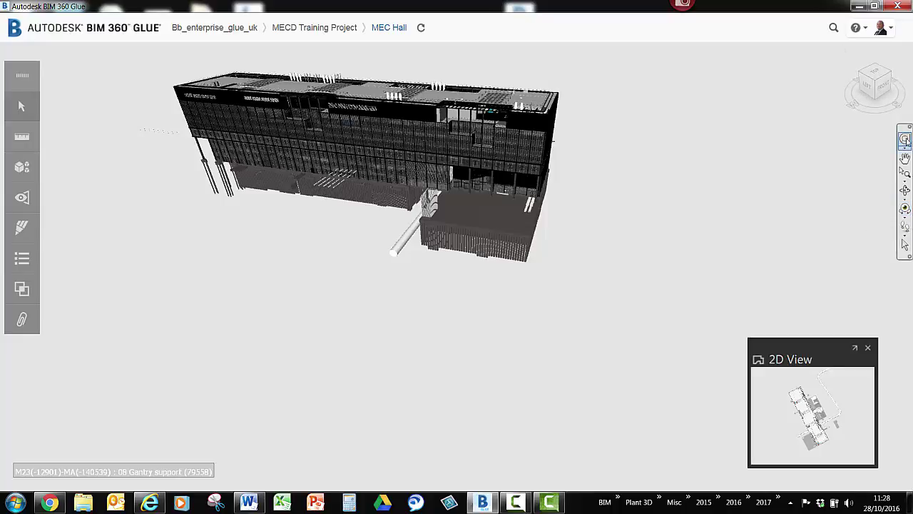
click(905, 139)
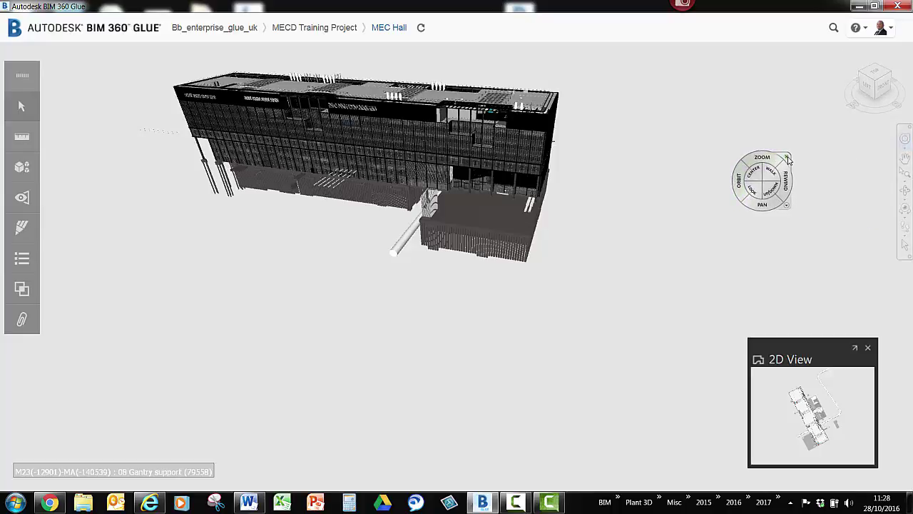
click(787, 157)
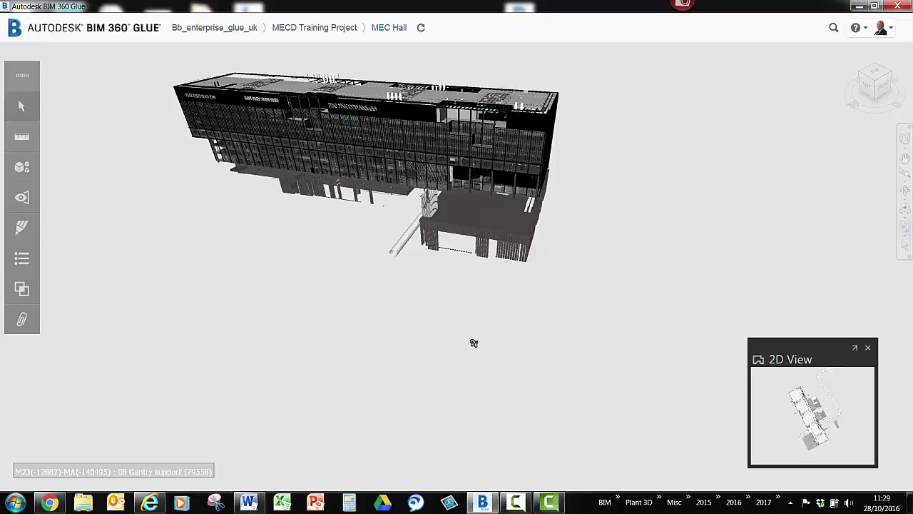
Walk towards the building and across its roof with the Walk tool, turning to view the long pipe beyond
drag(474, 337, 473, 314)
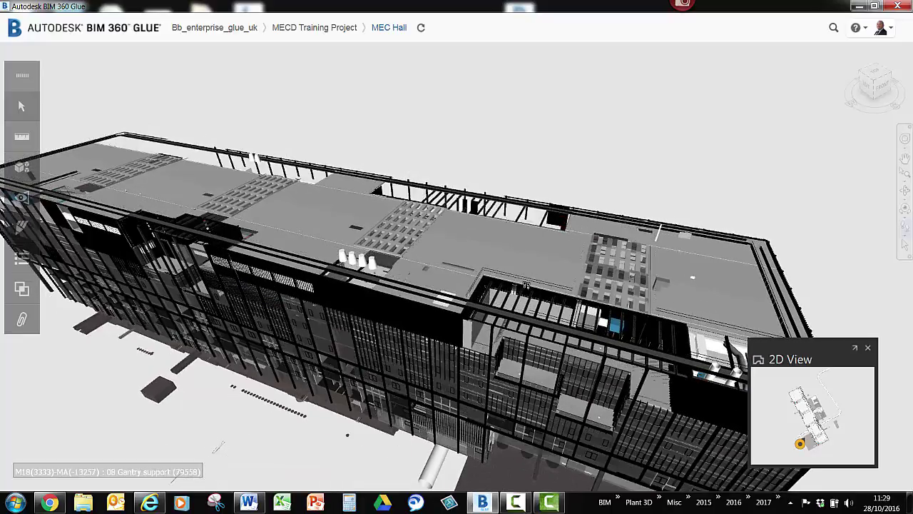
drag(526, 285, 665, 322)
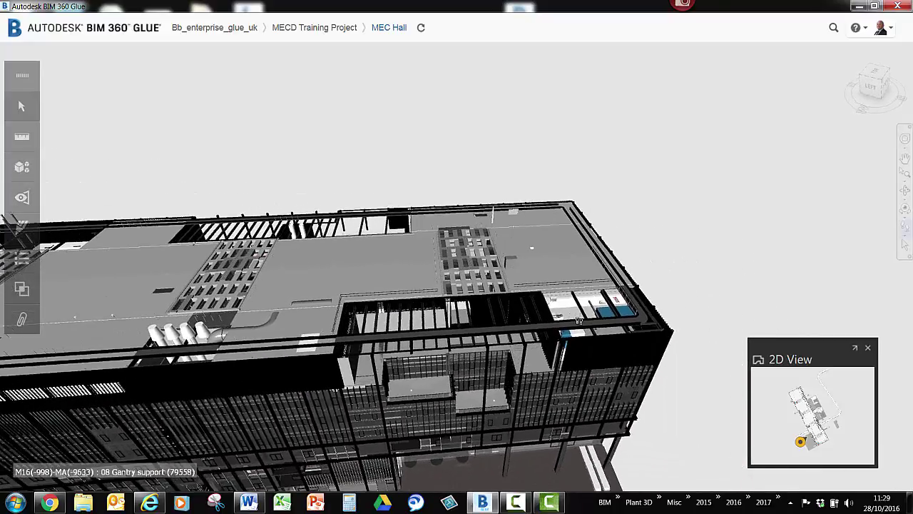
drag(493, 321, 482, 135)
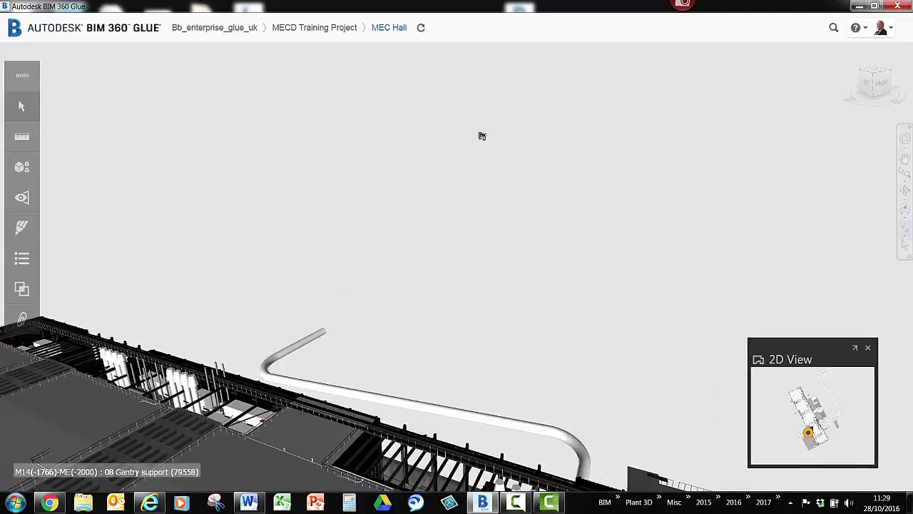
Descend through the roof into the building with the Walk tool and move through the interior to the ground-floor hall by the counter
drag(482, 135, 483, 186)
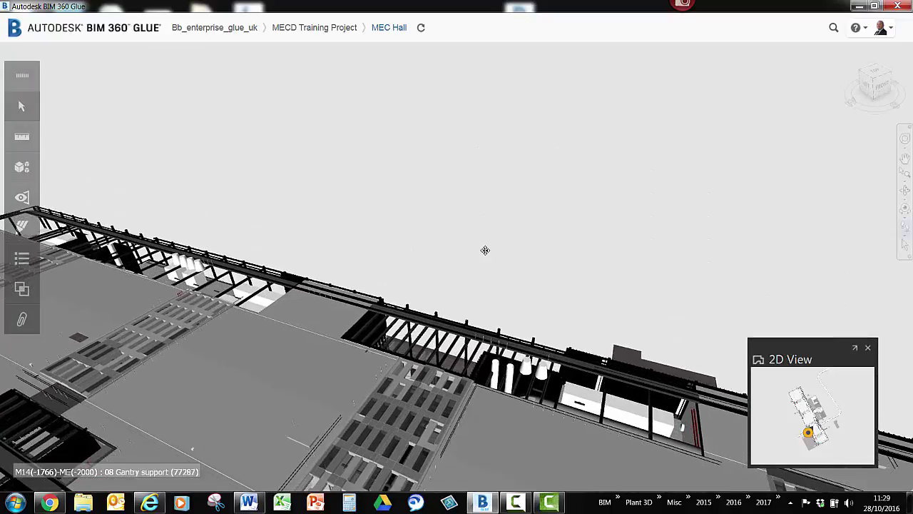
drag(485, 250, 455, 195)
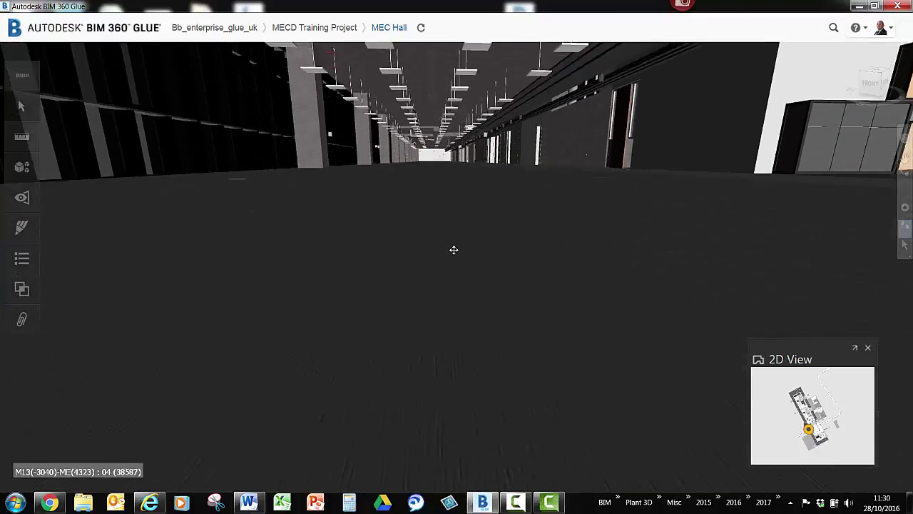
mouse_move(453, 249)
mouse_down()
mouse_move(452, 262)
mouse_move(456, 189)
mouse_move(456, 212)
mouse_move(673, 242)
mouse_move(553, 186)
mouse_move(650, 245)
mouse_move(471, 109)
mouse_move(475, 204)
mouse_move(326, 162)
mouse_move(293, 136)
mouse_move(424, 227)
mouse_move(452, 263)
mouse_up()
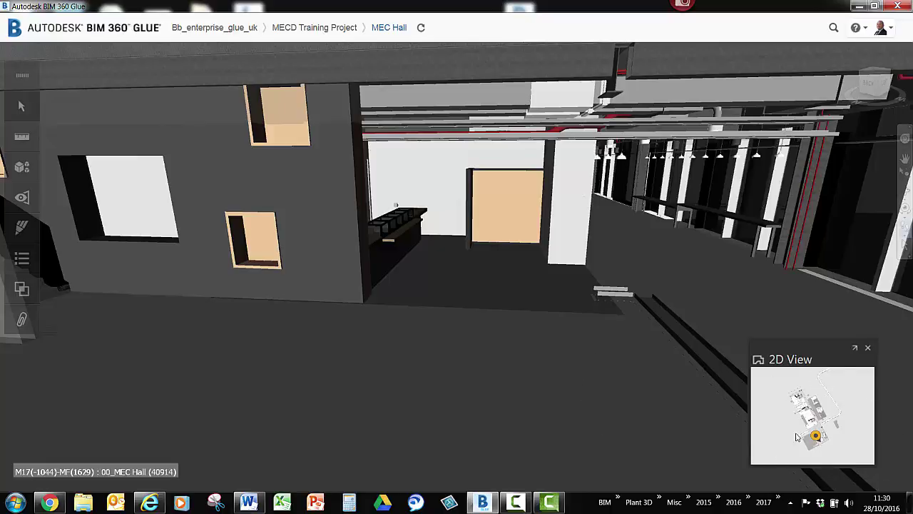
Review the general display options, including the 2D View on/off setting, and close them without saving
click(884, 28)
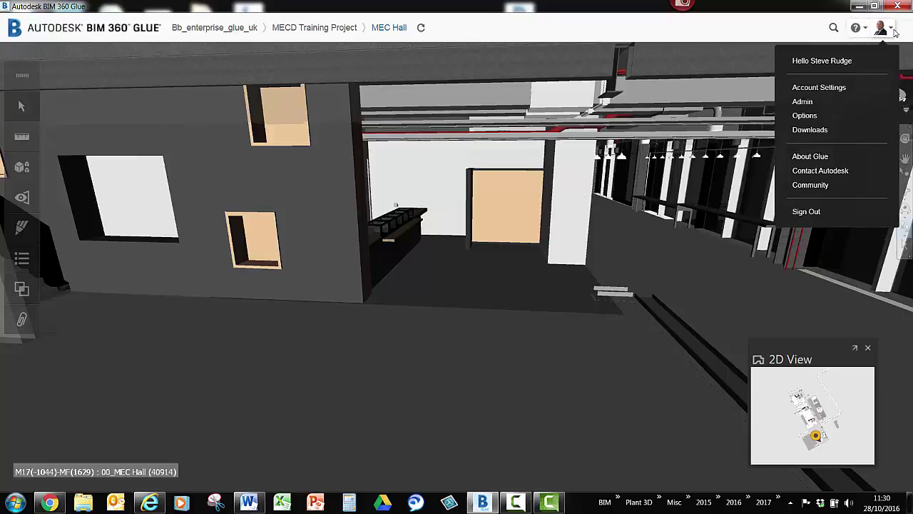
click(814, 119)
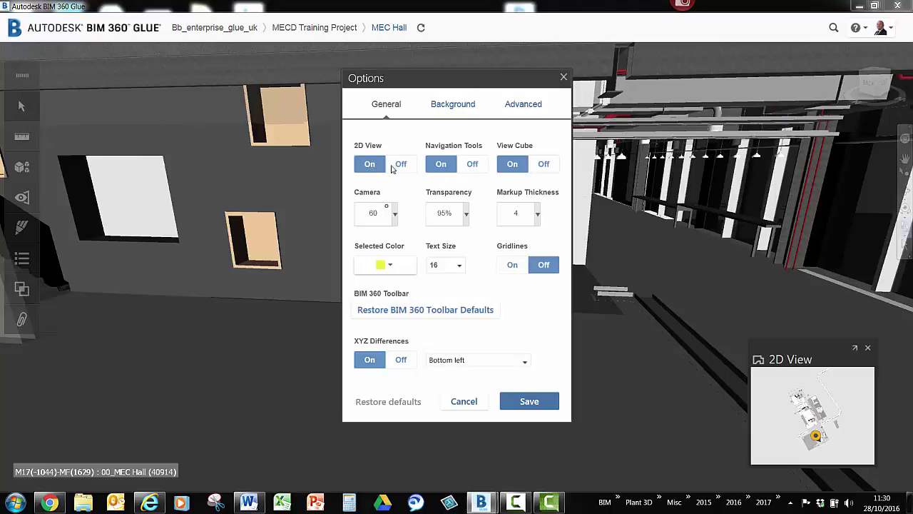
click(563, 78)
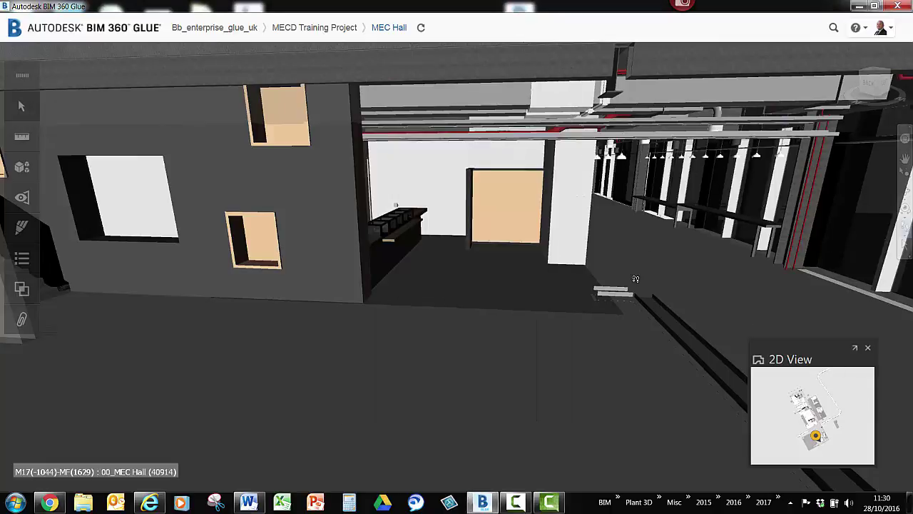
Turn with the Walk tool in the ground-floor hall to face the staircase beside the wall with the framed openings
drag(640, 295, 366, 300)
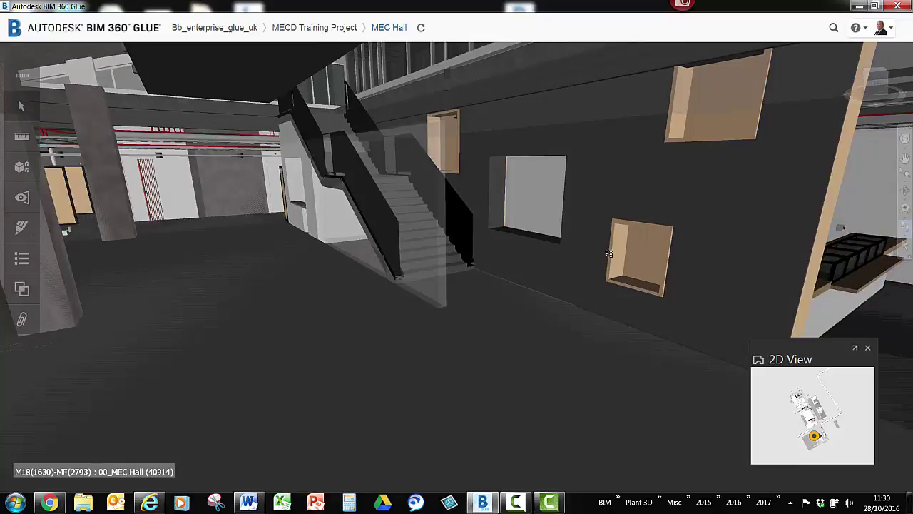